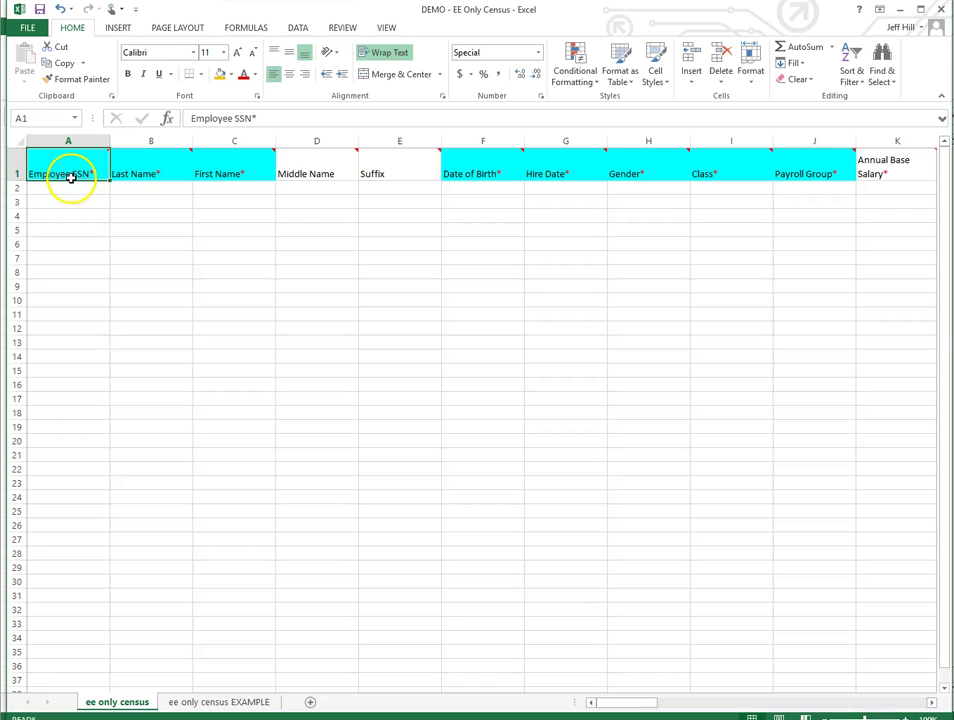
left_click(141, 175)
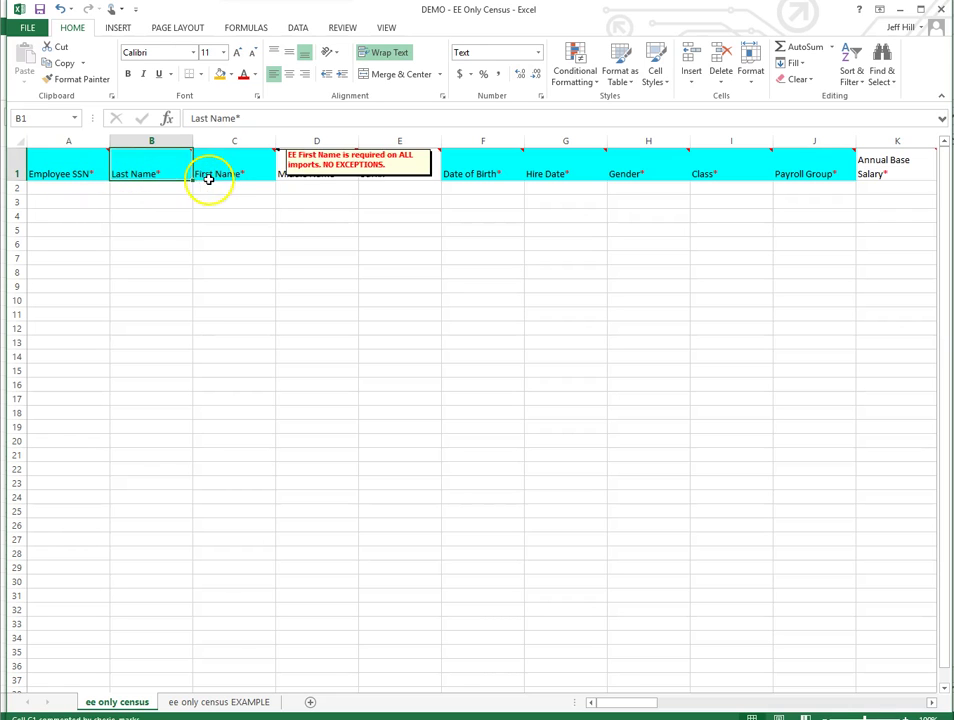
left_click(211, 176)
left_click(481, 168)
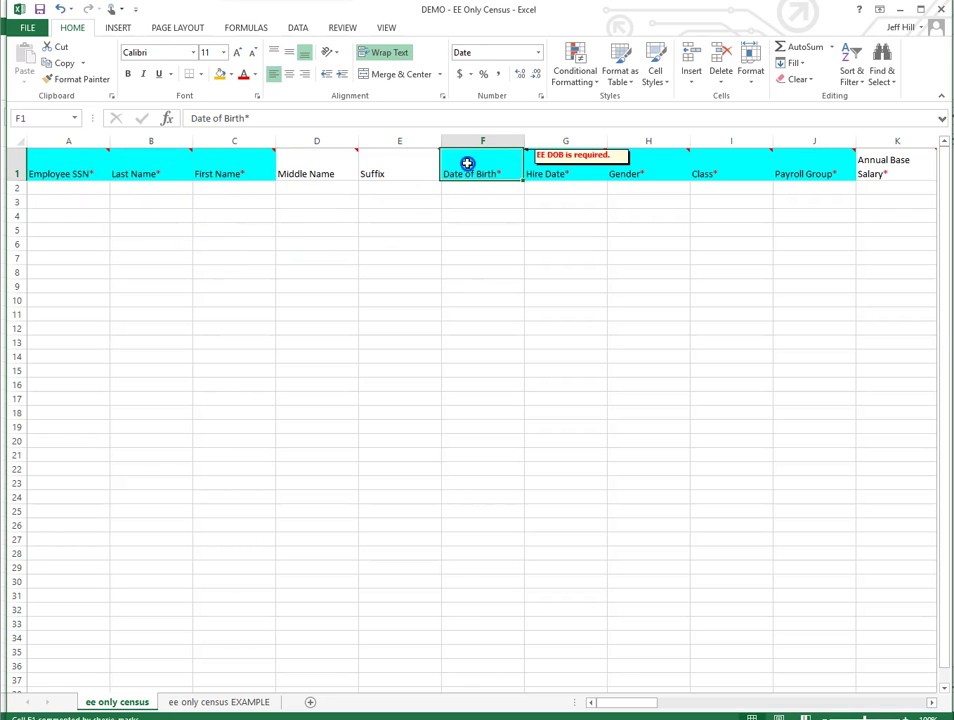
left_click(549, 176)
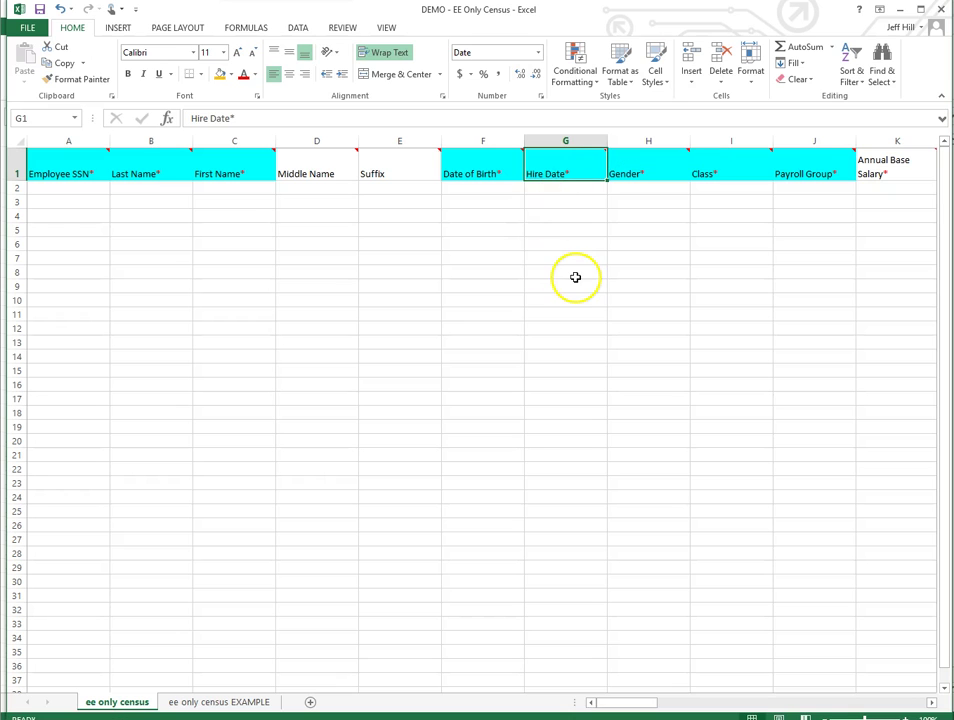
mouse_move(624, 703)
left_mouse_down()
mouse_move(677, 705)
mouse_move(621, 701)
left_mouse_up()
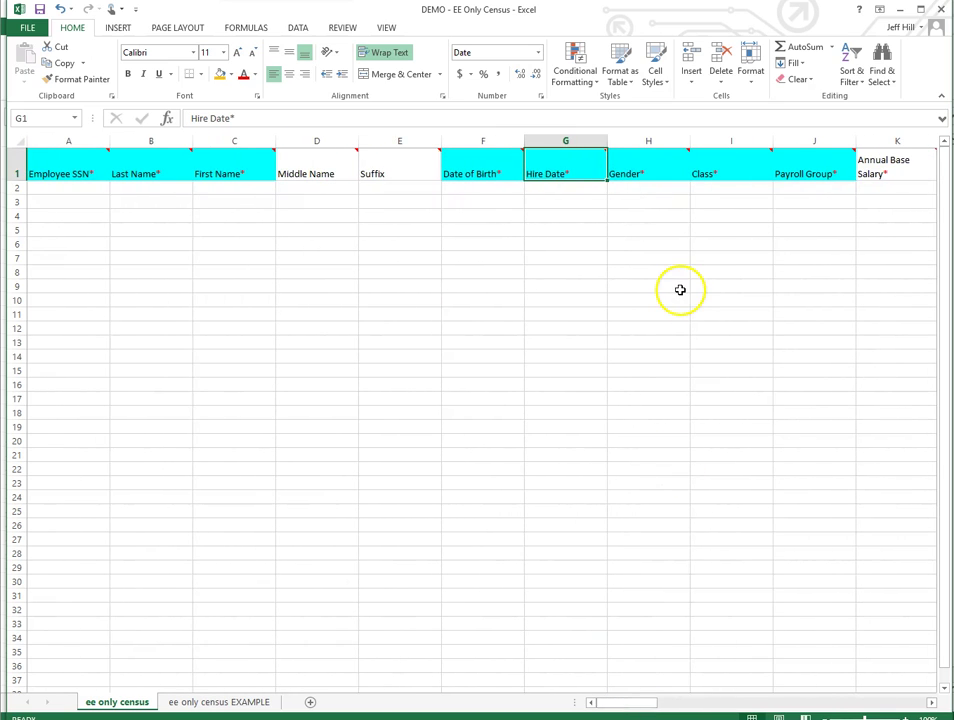
left_click(731, 166)
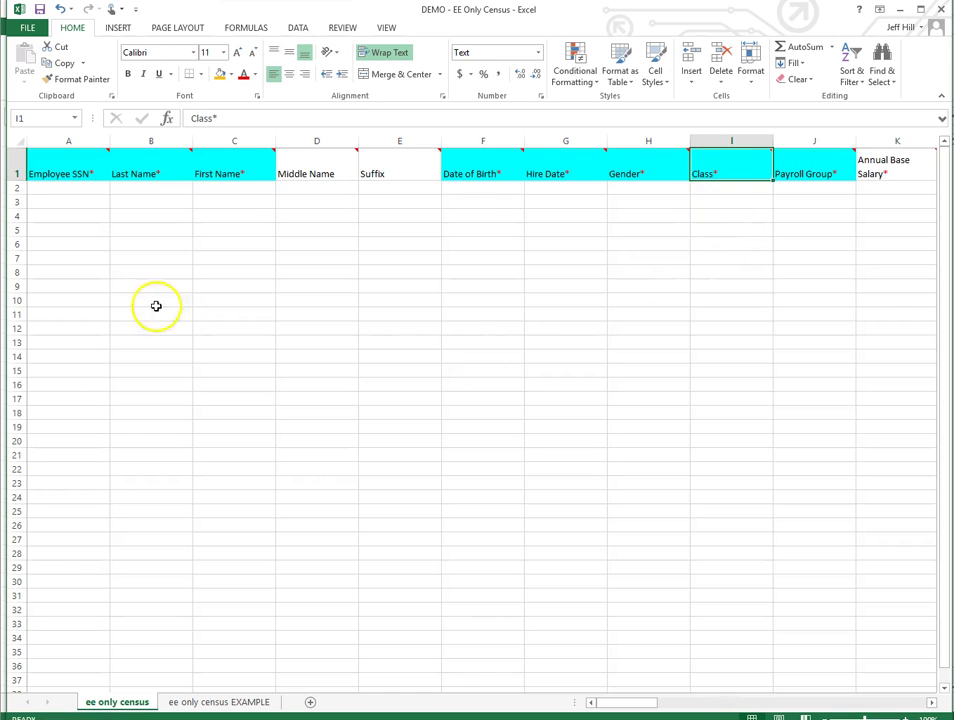
left_click(57, 178)
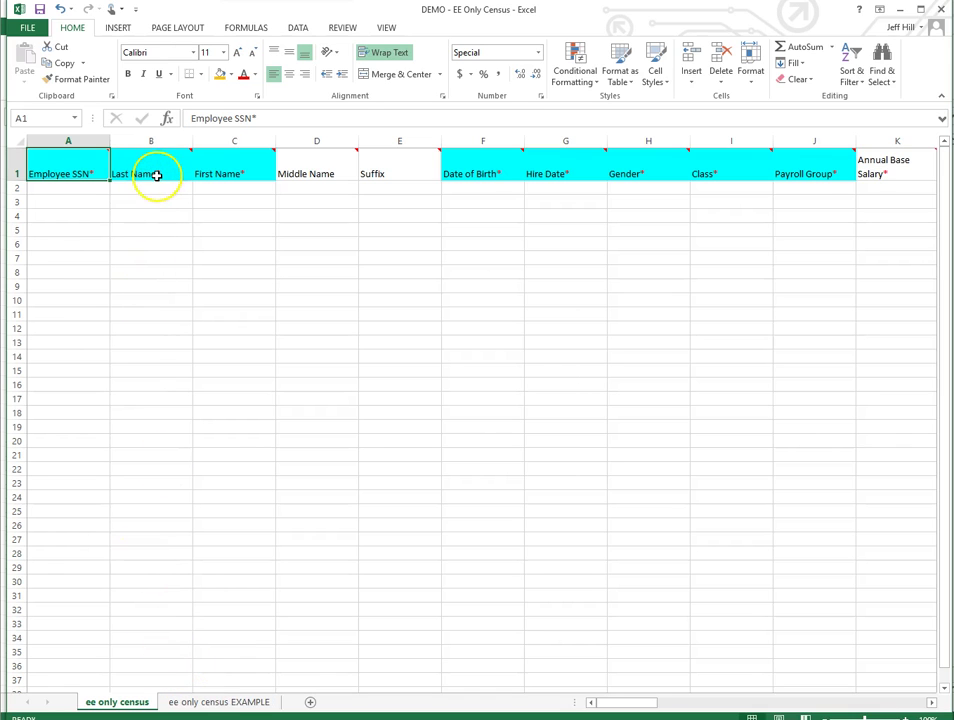
mouse_move(157, 176)
left_click(309, 170)
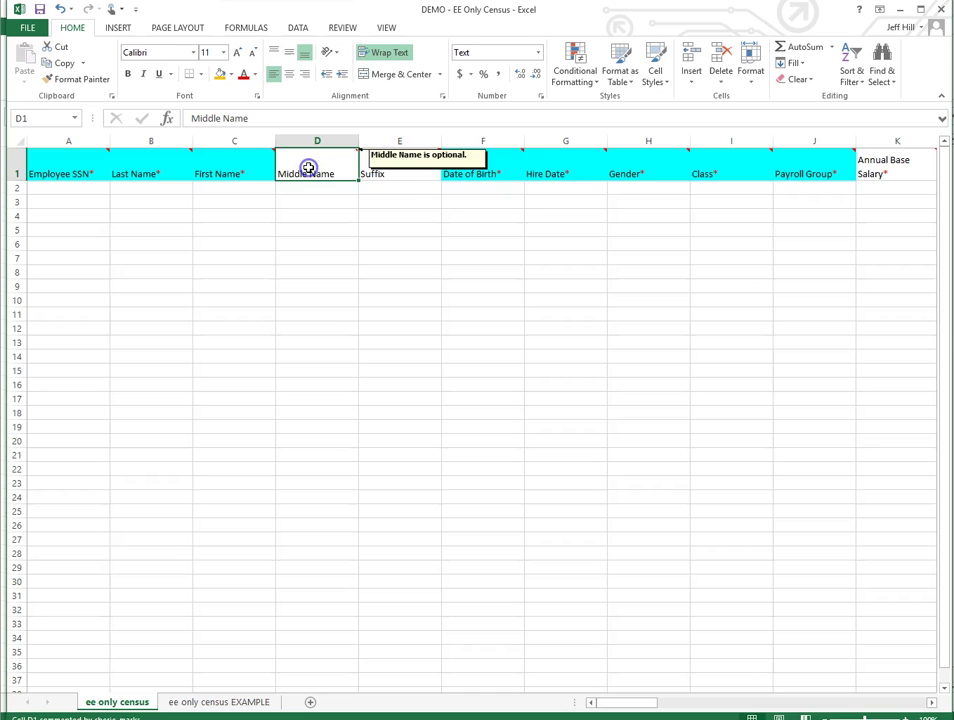
left_click(372, 179)
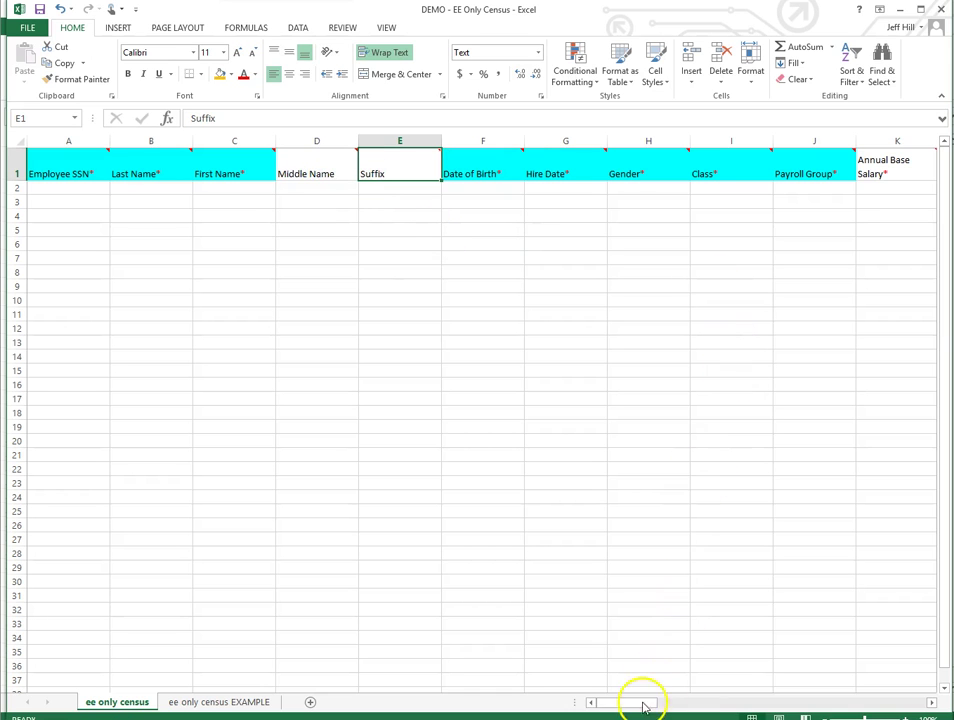
left_click_drag(641, 706, 711, 647)
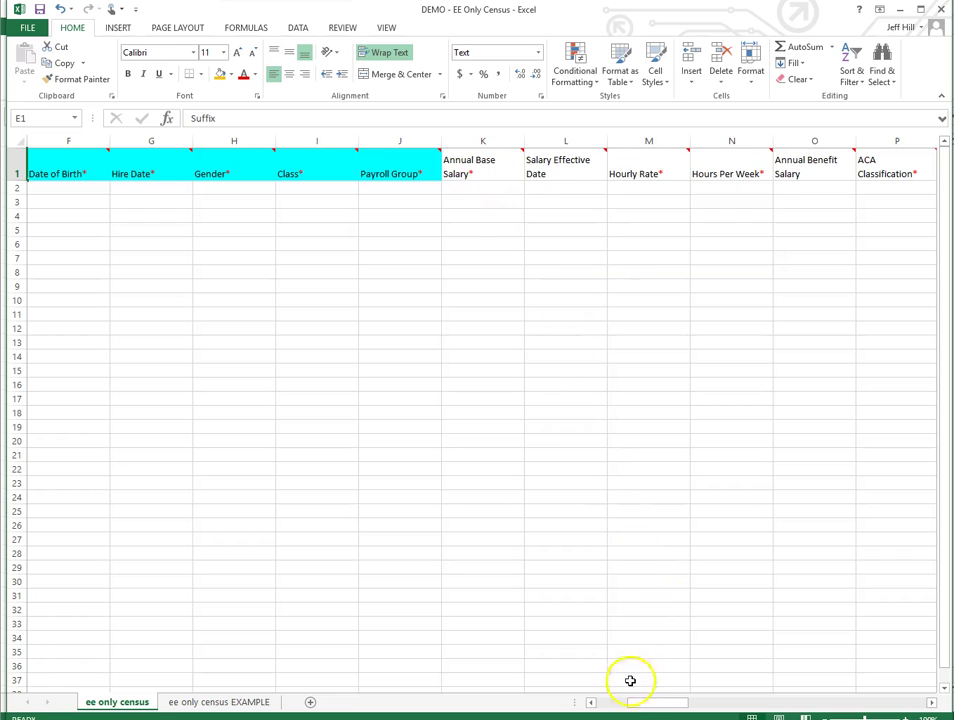
left_click_drag(636, 708, 598, 706)
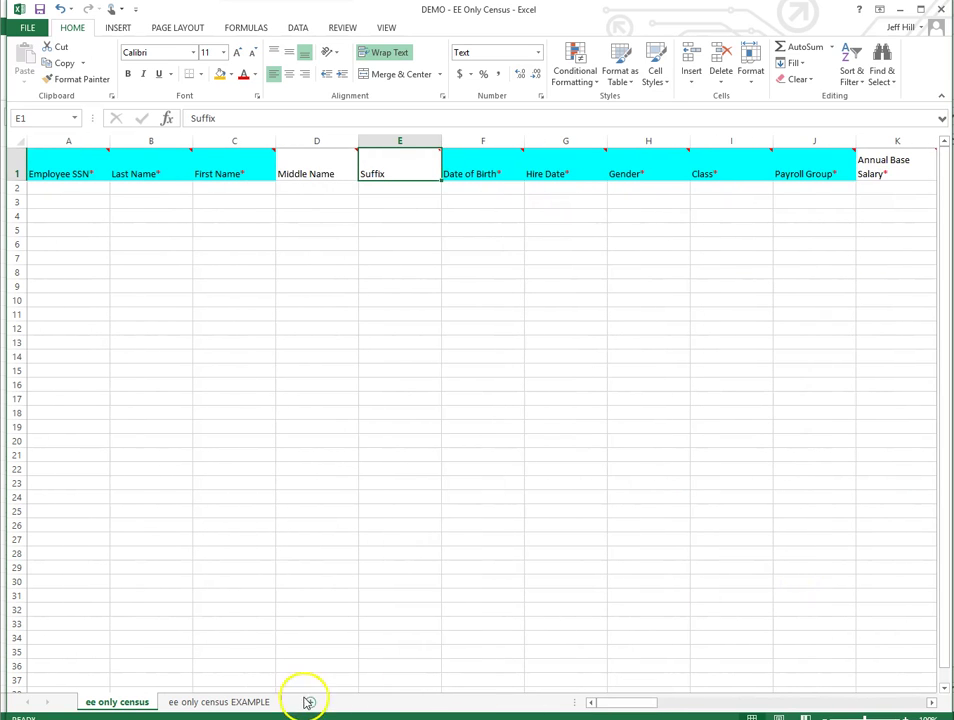
Review the 'ee only census EXAMPLE' sheet's sample employee row, Email header note, and address and phone values
left_click(254, 702)
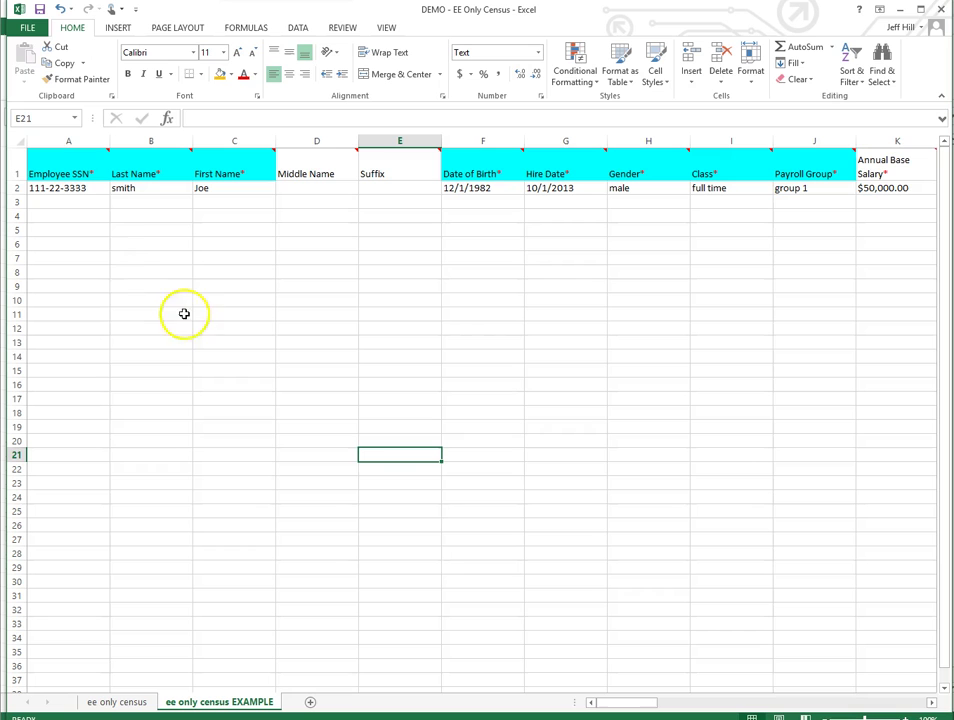
left_click_drag(609, 705, 684, 710)
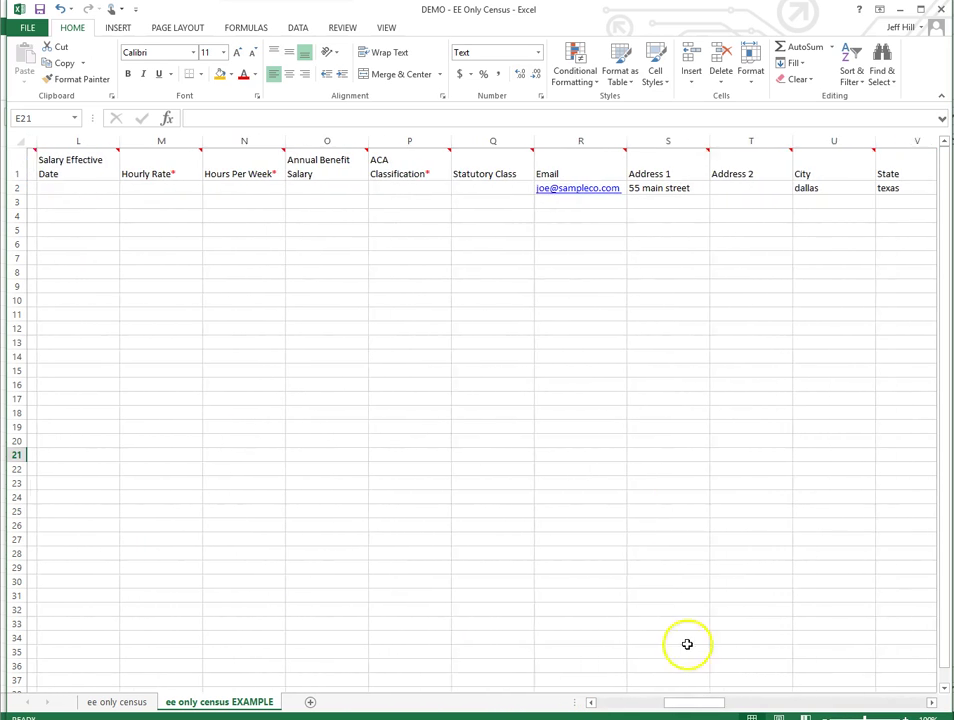
left_click(553, 173)
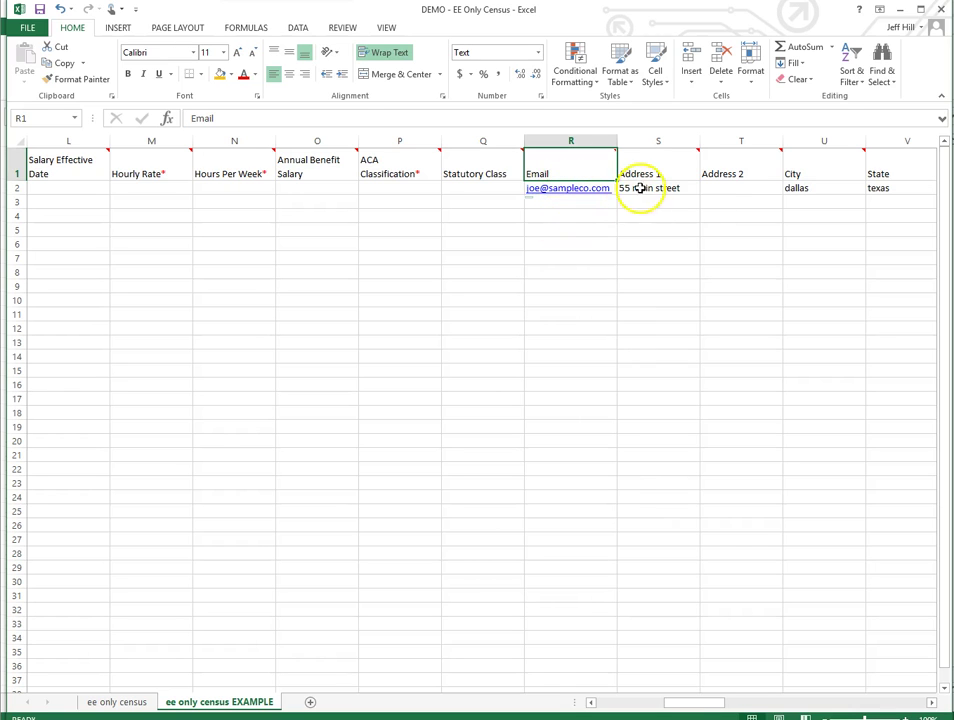
left_click_drag(678, 705, 703, 710)
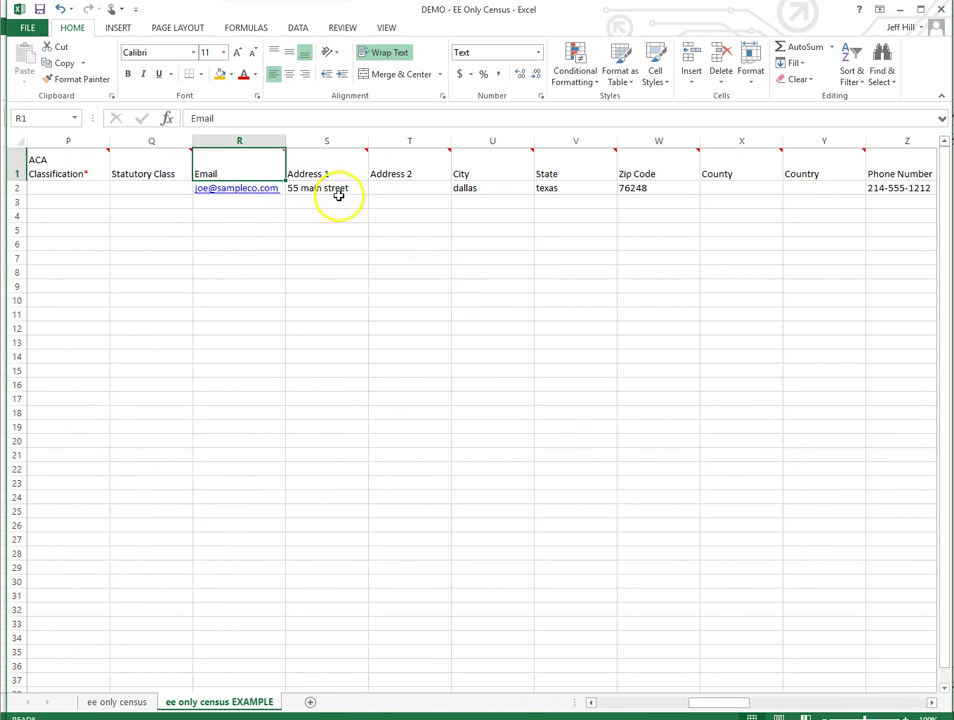
left_click_drag(339, 195, 888, 188)
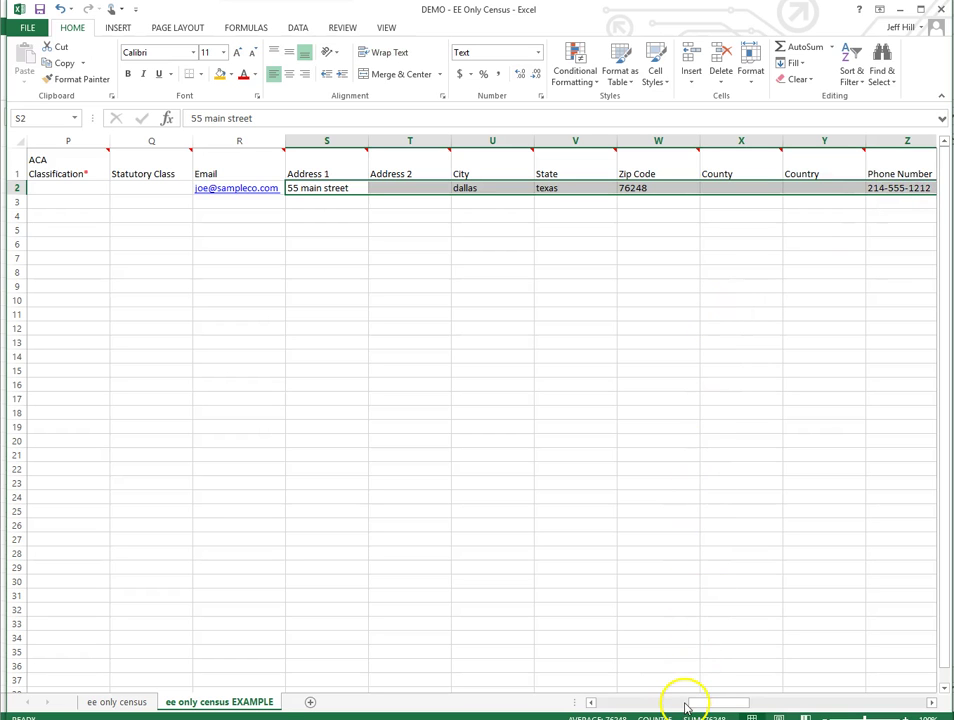
left_click_drag(701, 706, 590, 701)
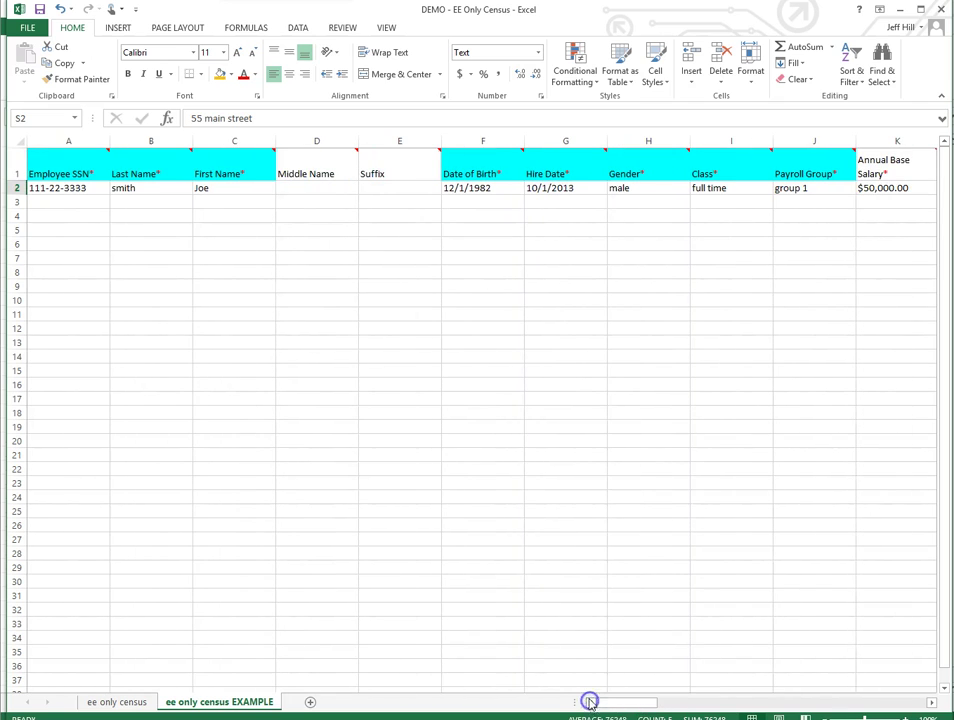
left_click(873, 188)
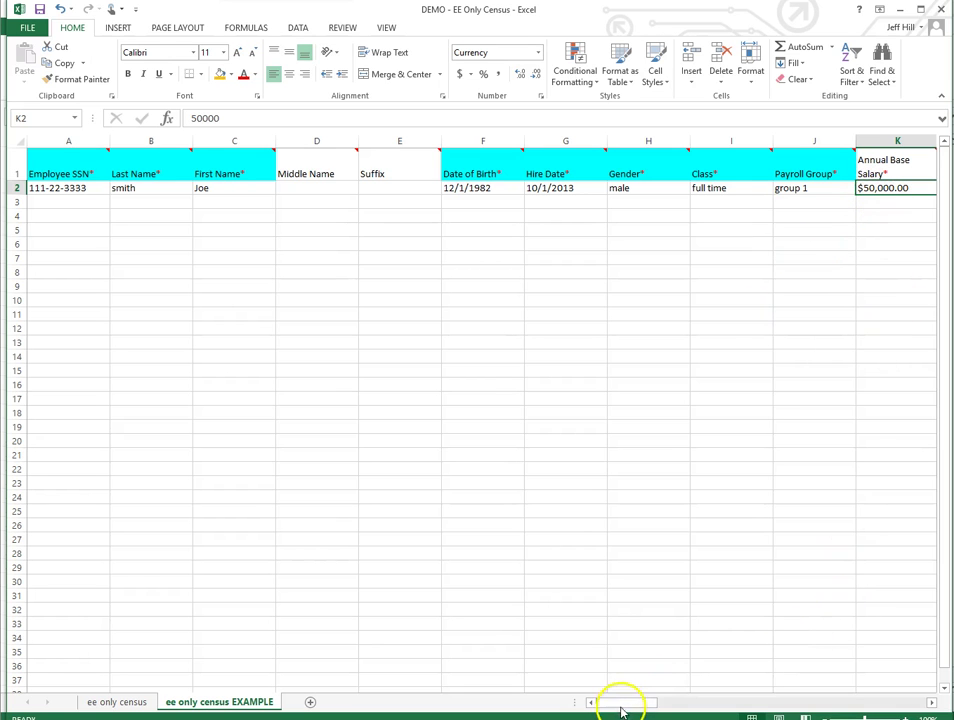
left_click_drag(620, 710, 656, 703)
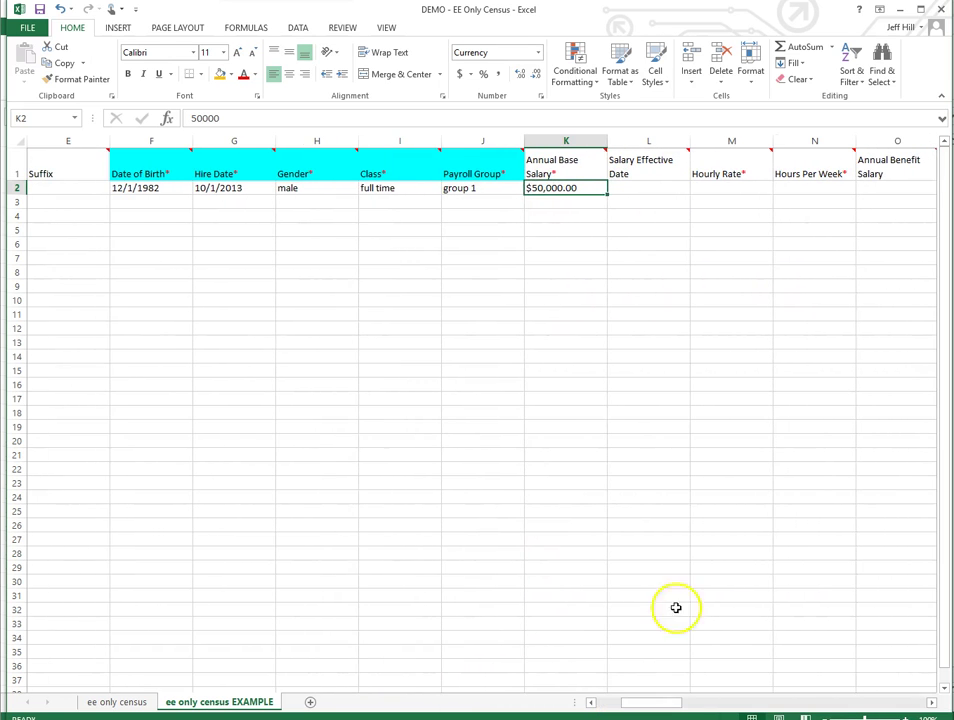
left_click(555, 263)
left_click(558, 166)
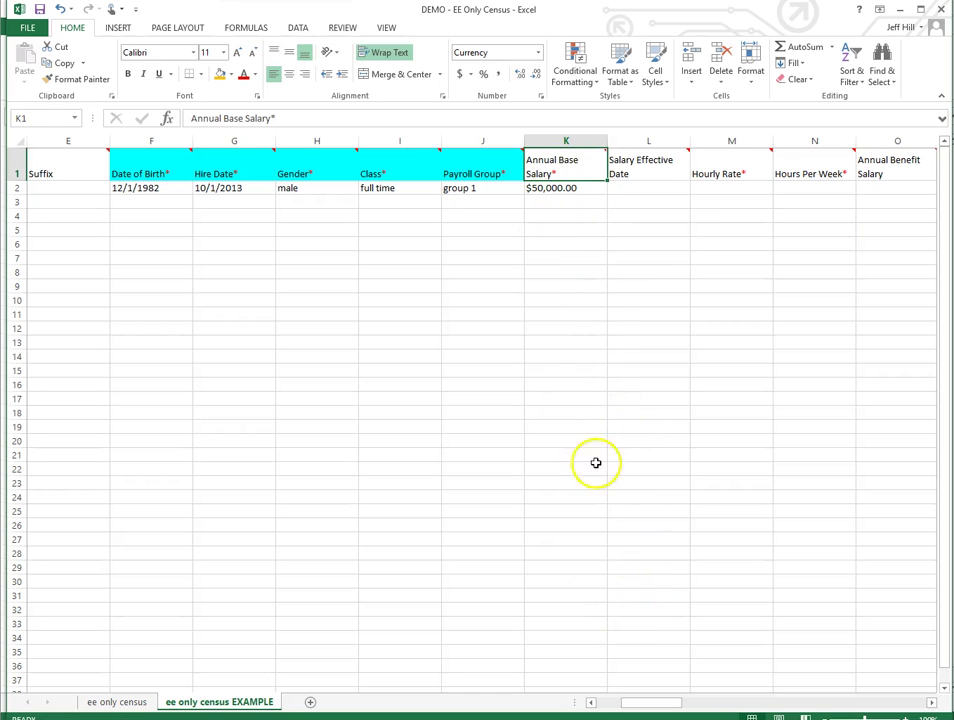
left_click_drag(645, 704, 581, 703)
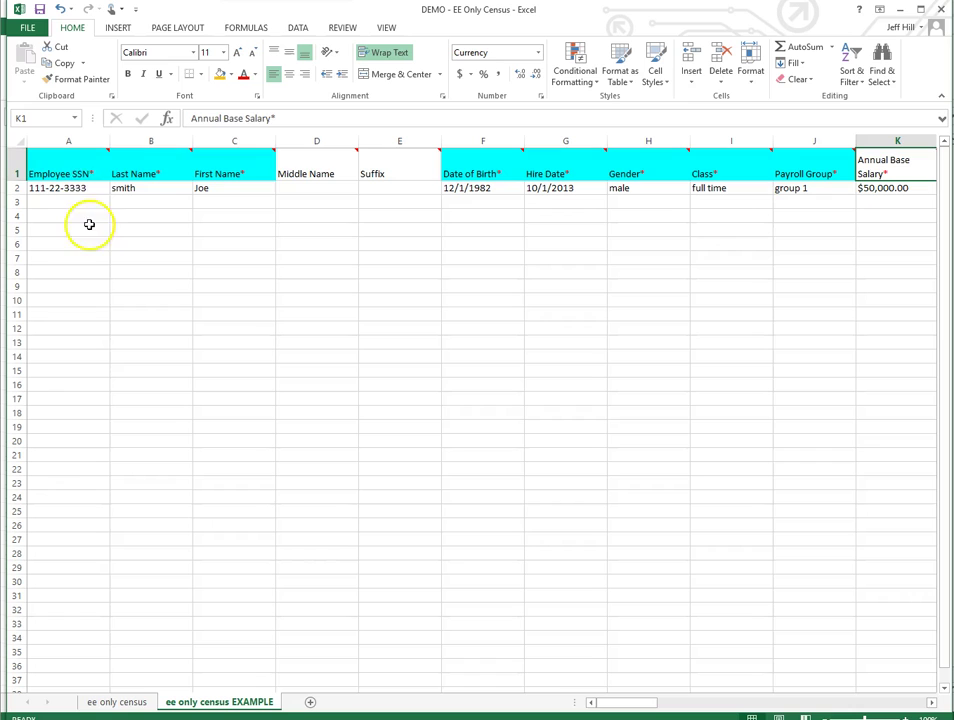
left_click(68, 172)
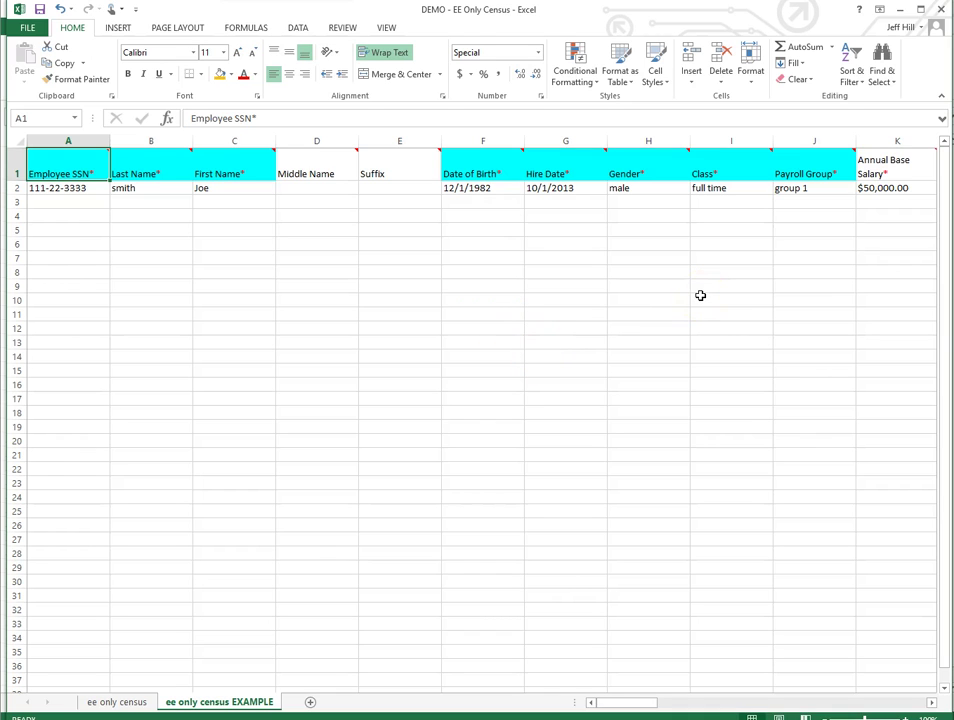
left_click(707, 174)
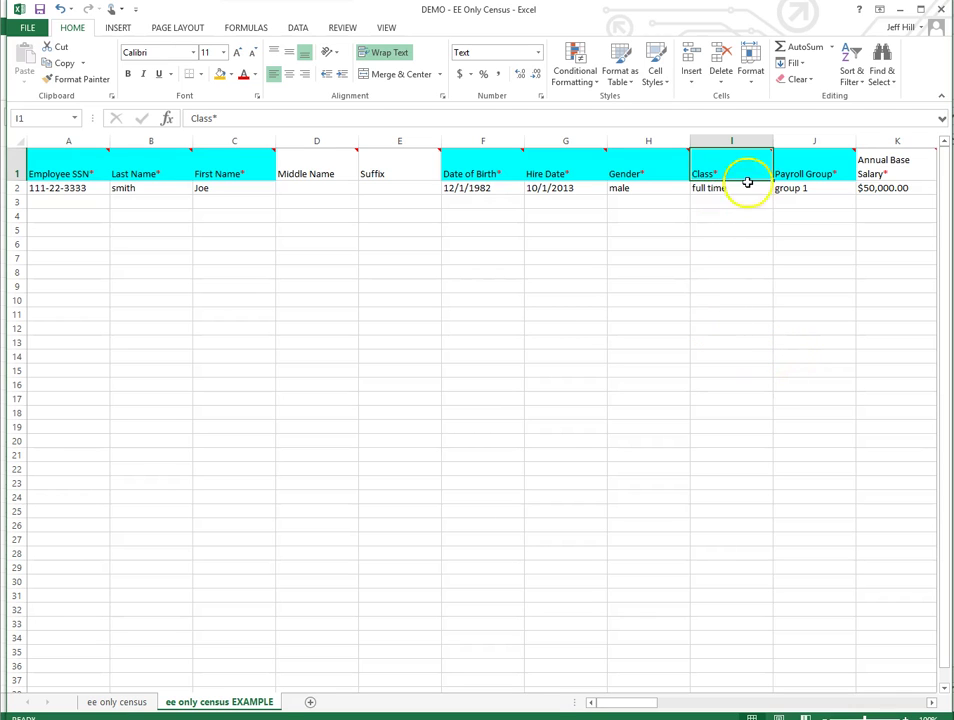
left_click(803, 176)
left_click_drag(720, 190, 786, 192)
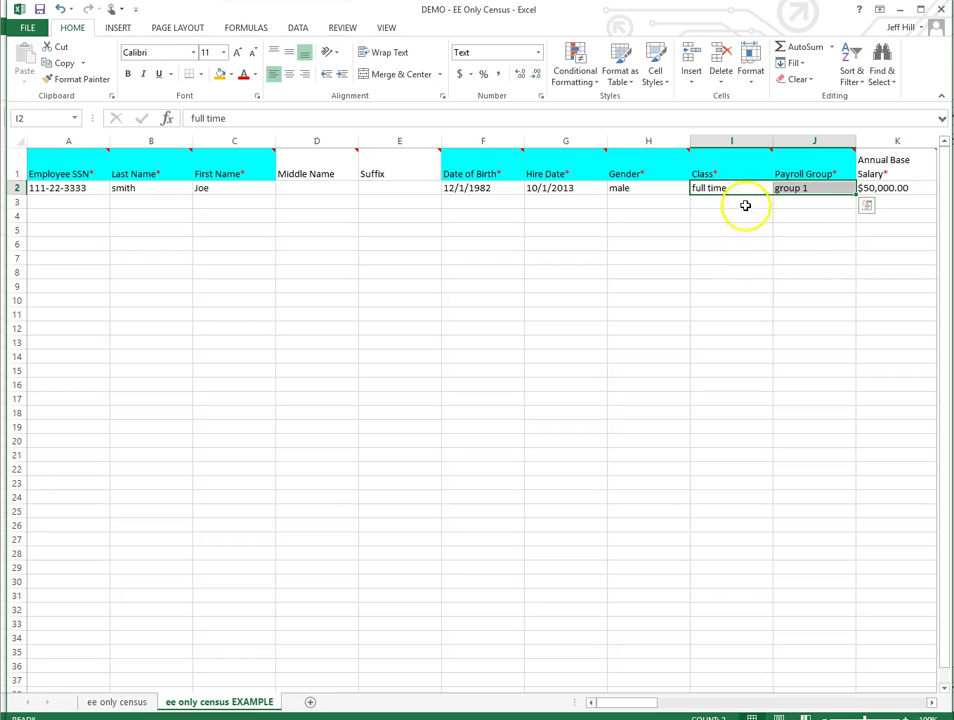
left_click_drag(792, 203, 800, 525)
left_click(740, 398)
left_click_drag(722, 190, 717, 437)
left_click(660, 481)
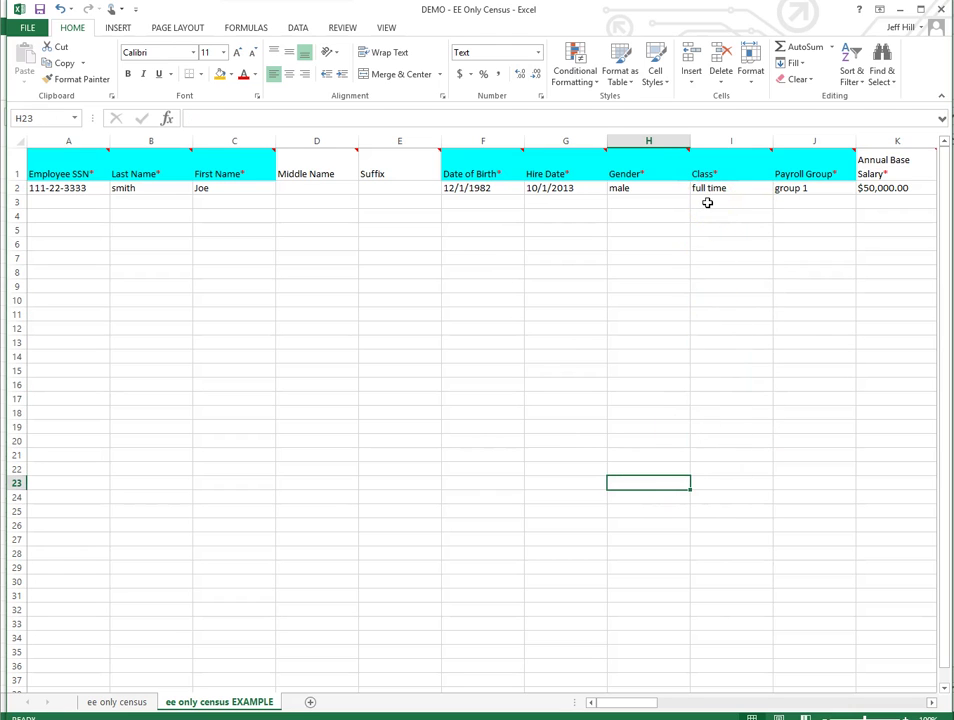
left_click(707, 203)
type("p")
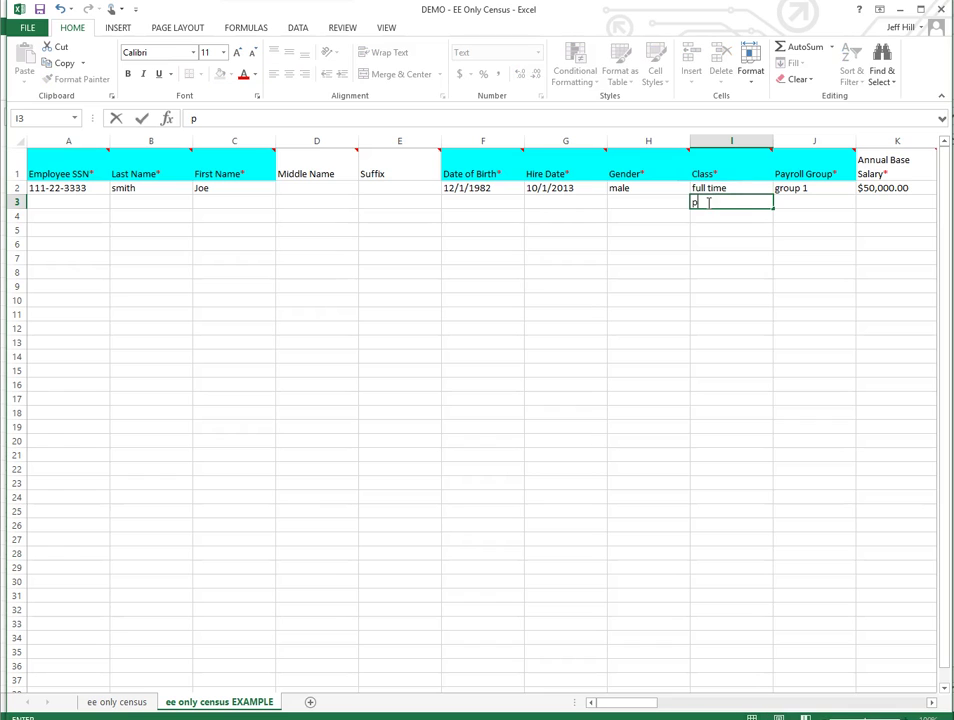
type("art time")
key("Return")
type("seaso")
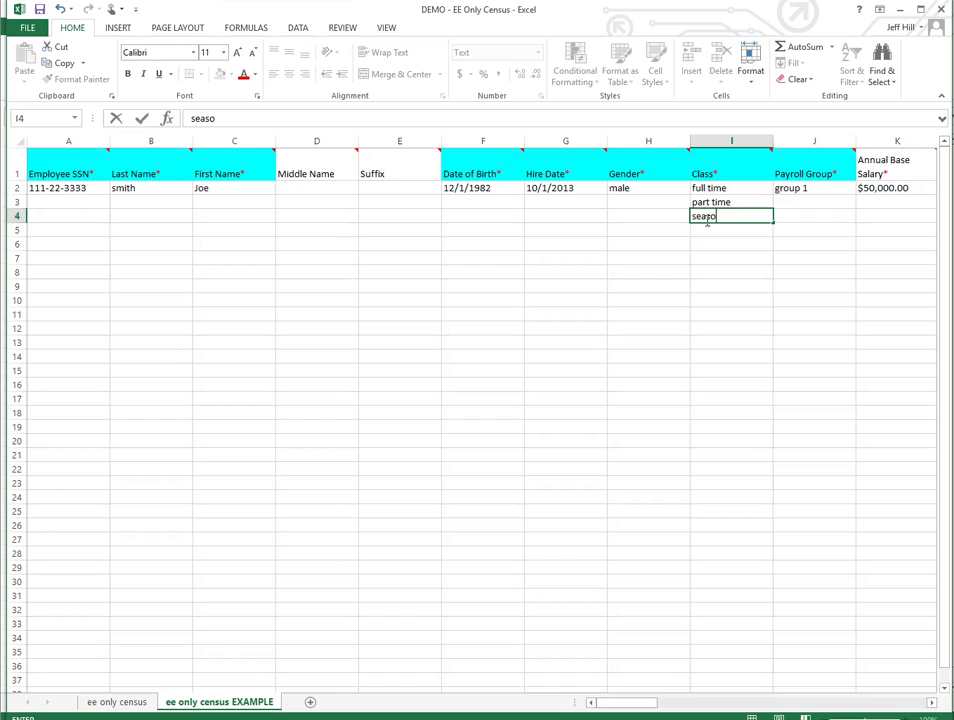
type("nal")
left_click(724, 229)
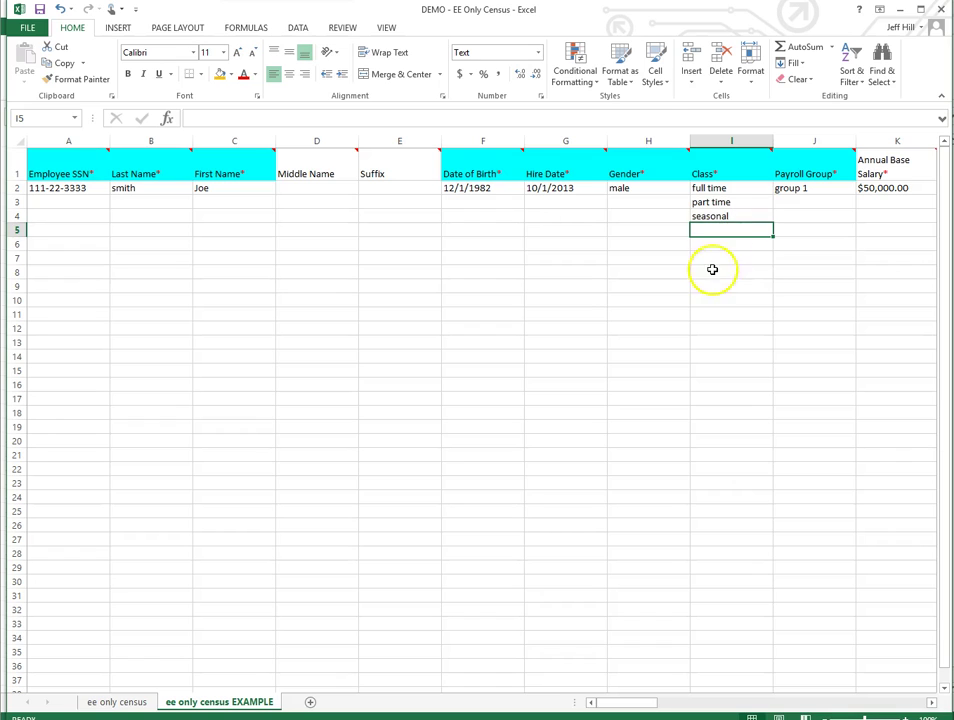
left_click_drag(705, 206, 708, 218)
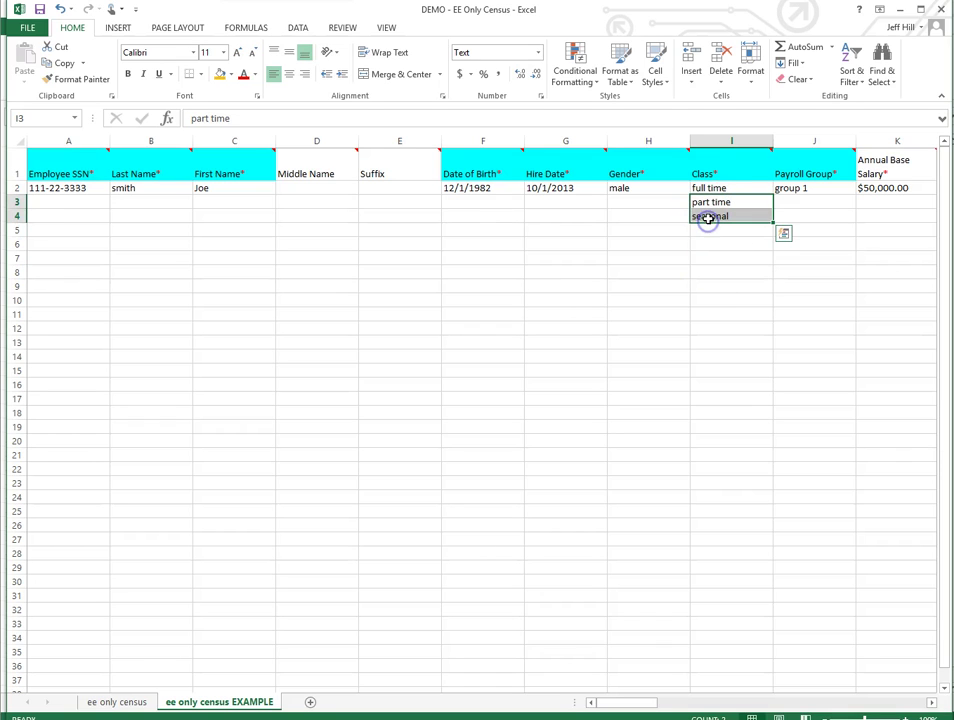
left_click(708, 270)
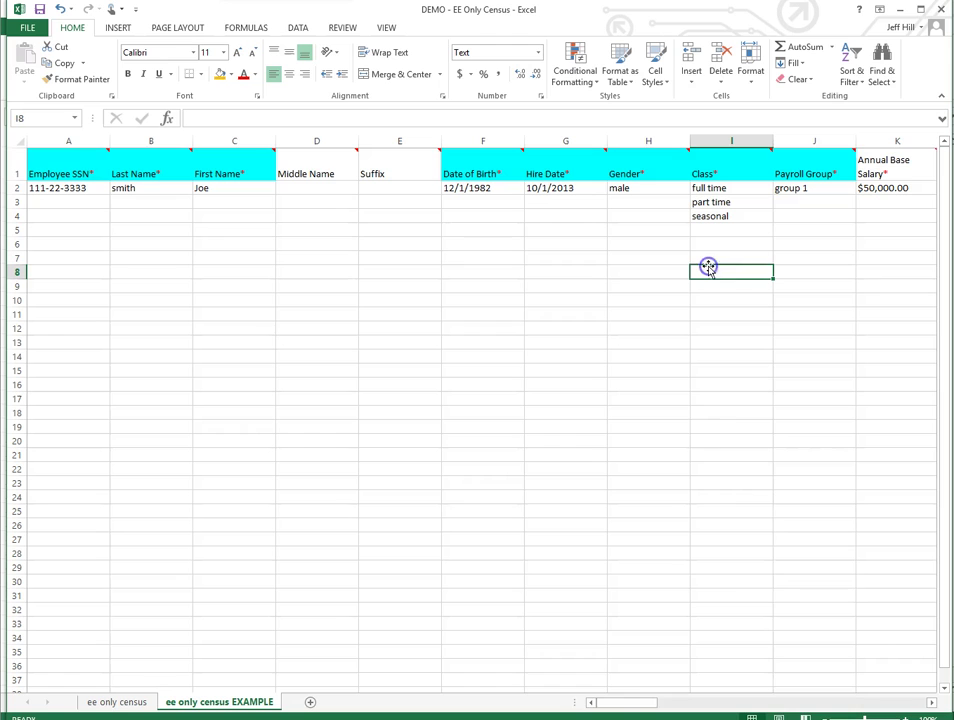
left_click_drag(623, 707, 596, 700)
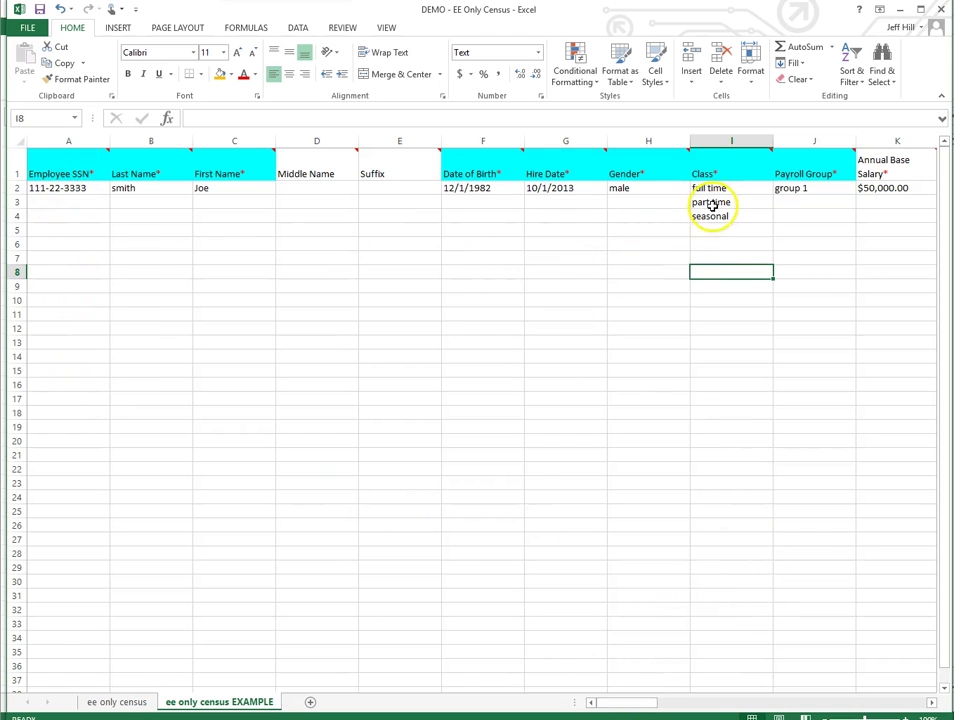
left_click_drag(713, 204, 712, 216)
left_click_drag(798, 204, 803, 216)
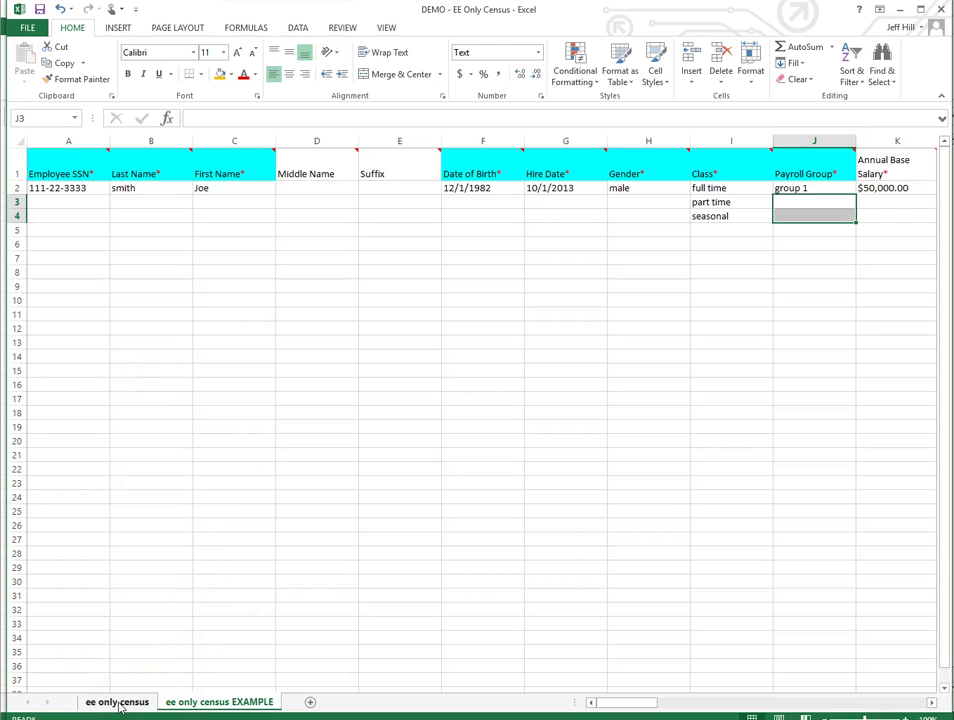
left_click(219, 702)
left_click(66, 190)
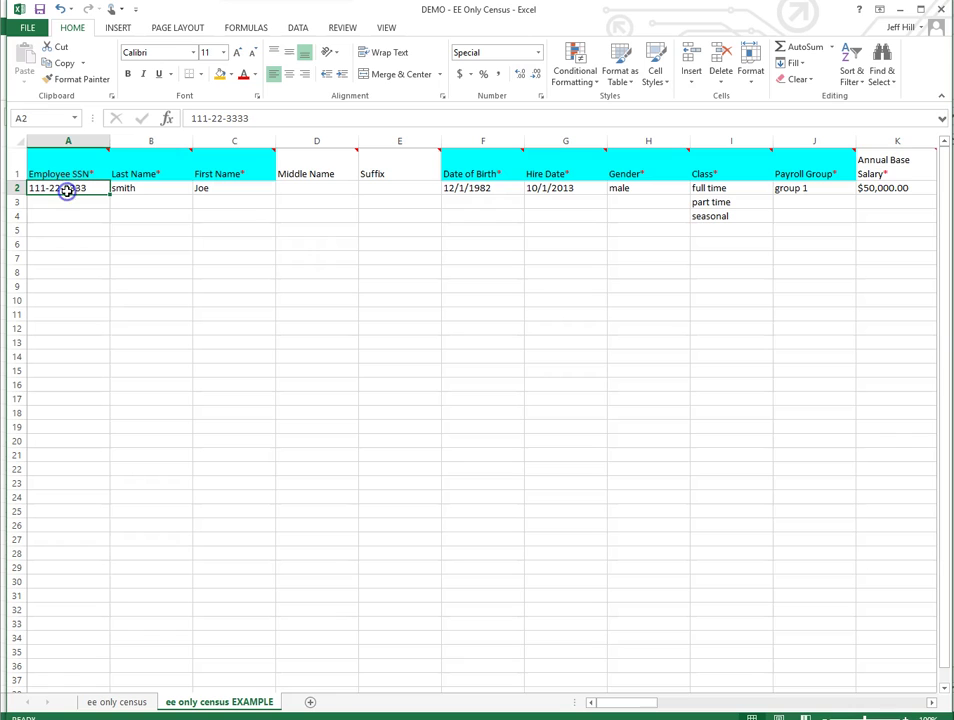
left_click(116, 702)
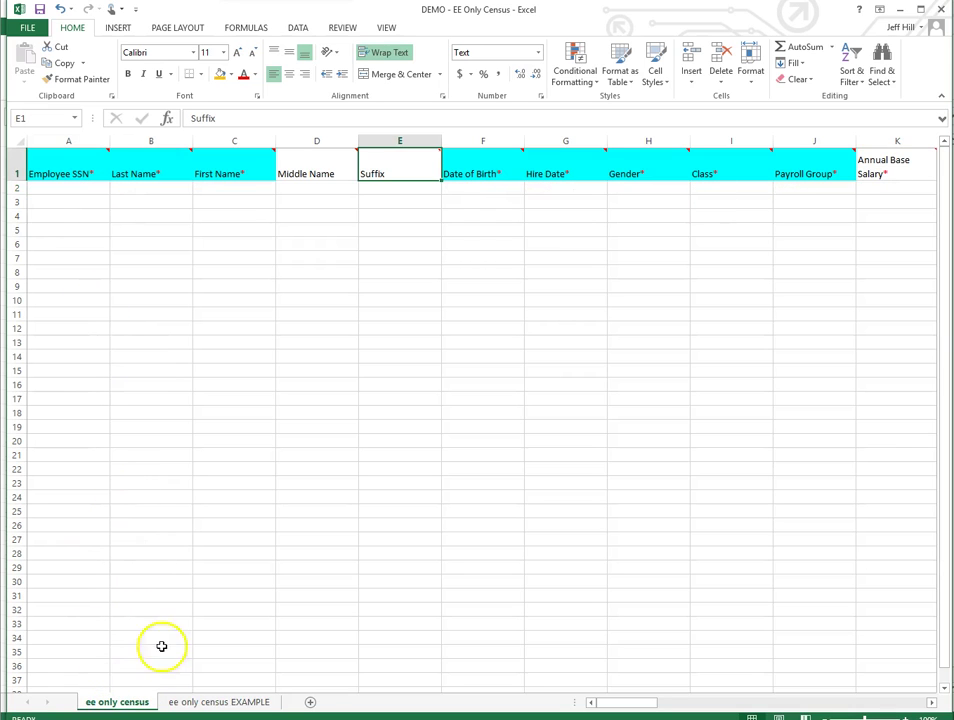
left_click(206, 701)
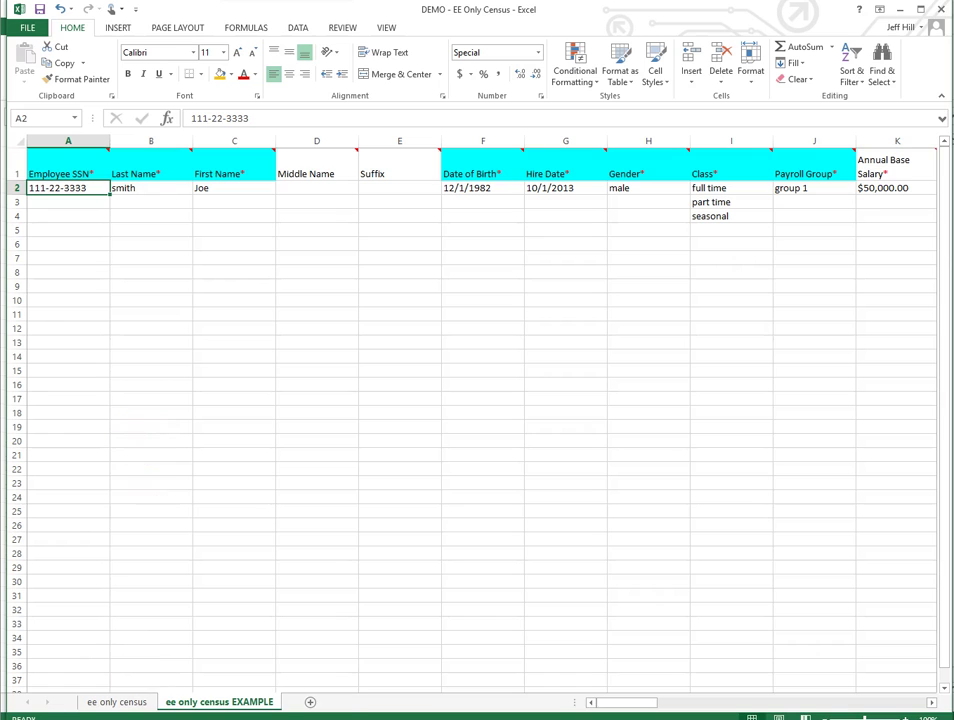
mouse_move(181, 703)
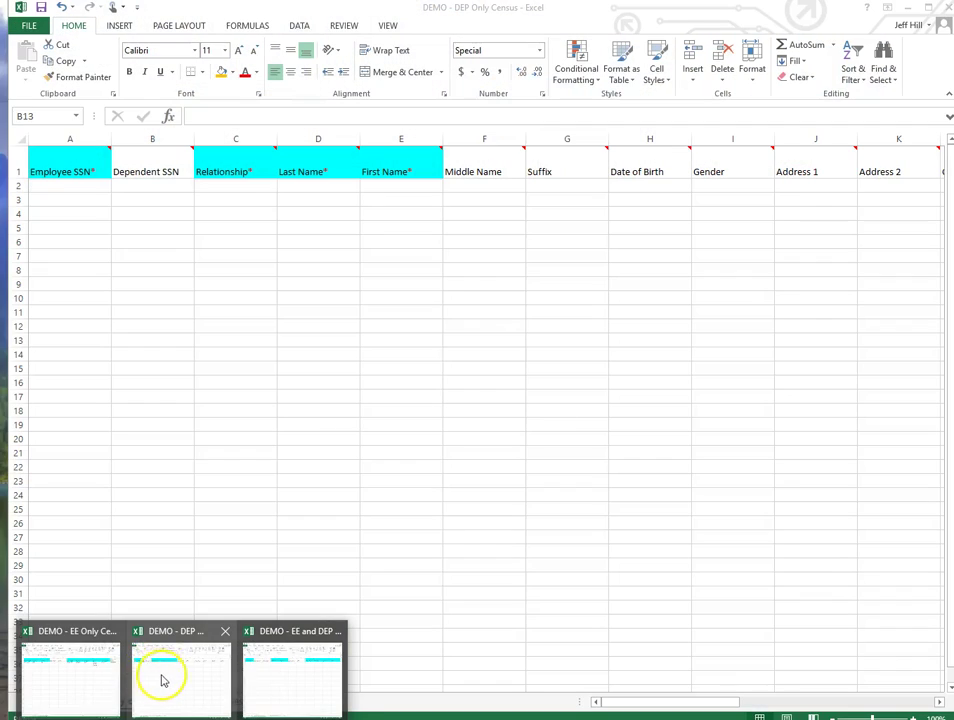
Bring up the blank DEP Only Census template and view the note on the Employee SSN header in A1
left_click(162, 677)
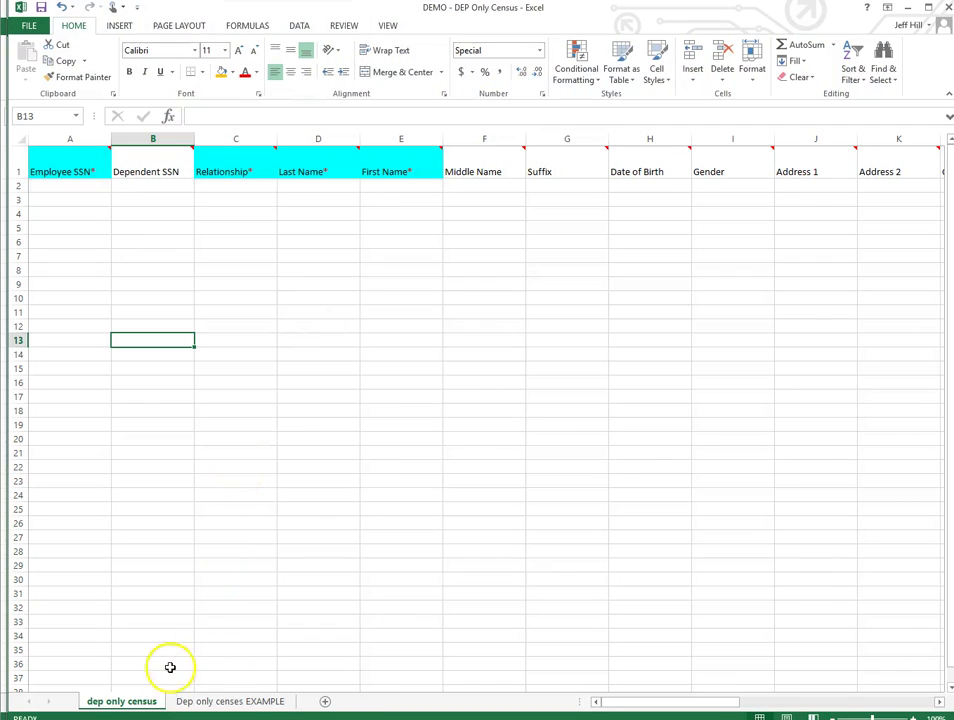
left_click(311, 440)
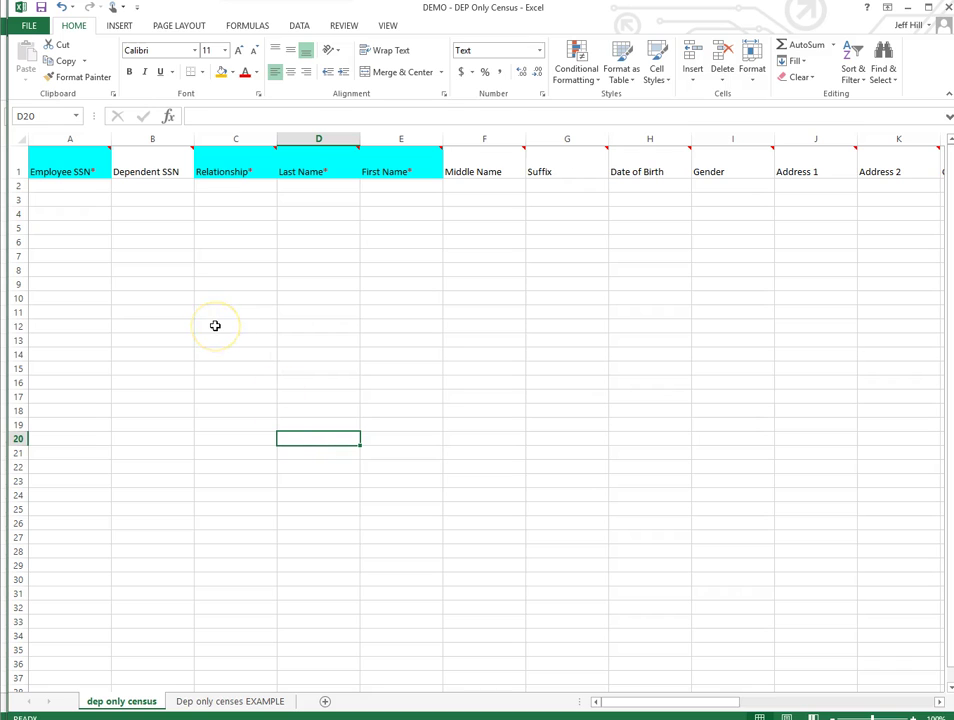
left_click(74, 172)
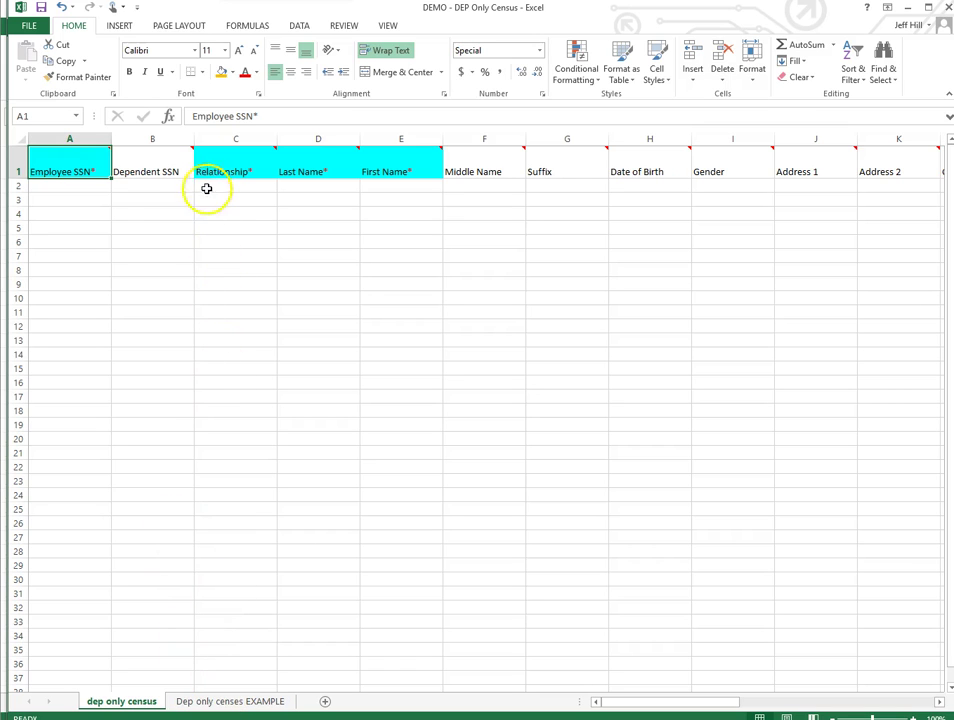
On the 'Dep only censes EXAMPLE' sheet, copy the Employee SSN in A2 and inspect row 2 (spouse, smith)
left_click(224, 700)
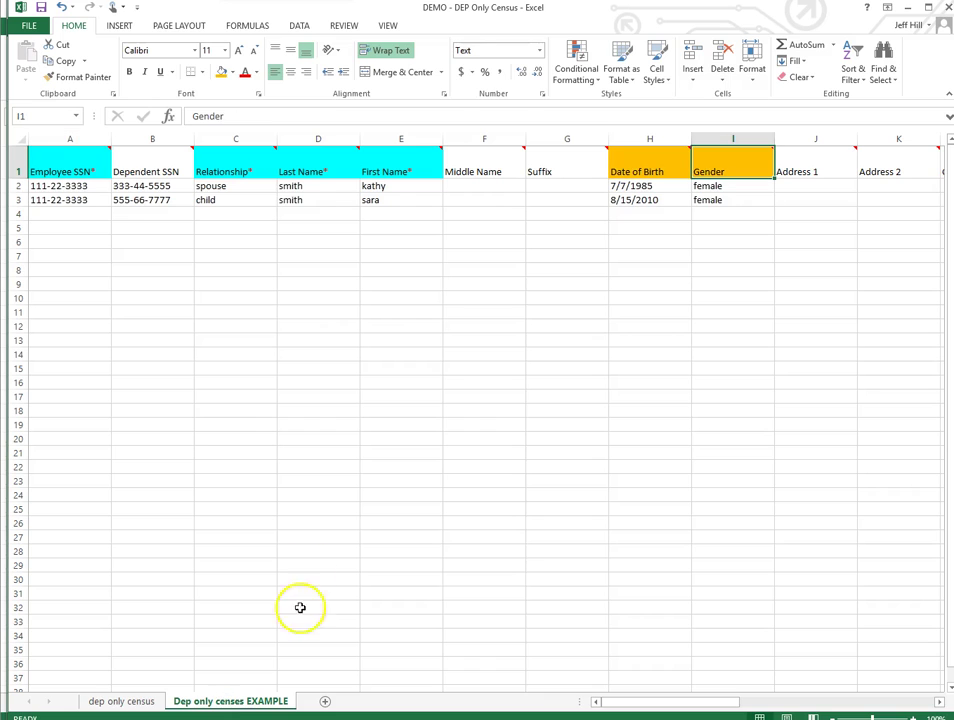
left_click(80, 188)
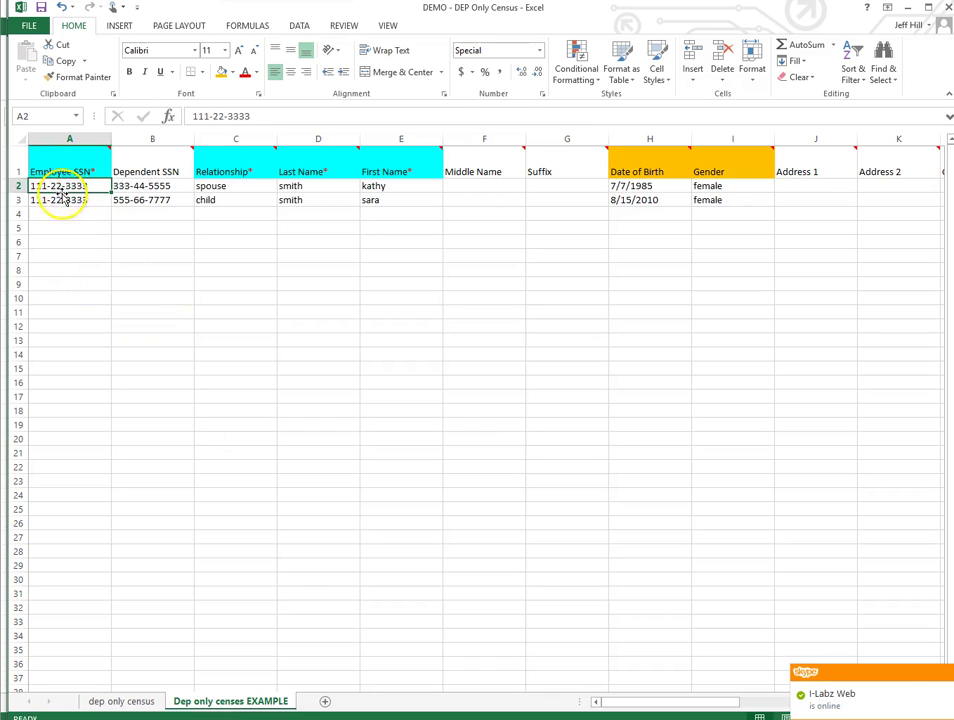
key("ctrl+c")
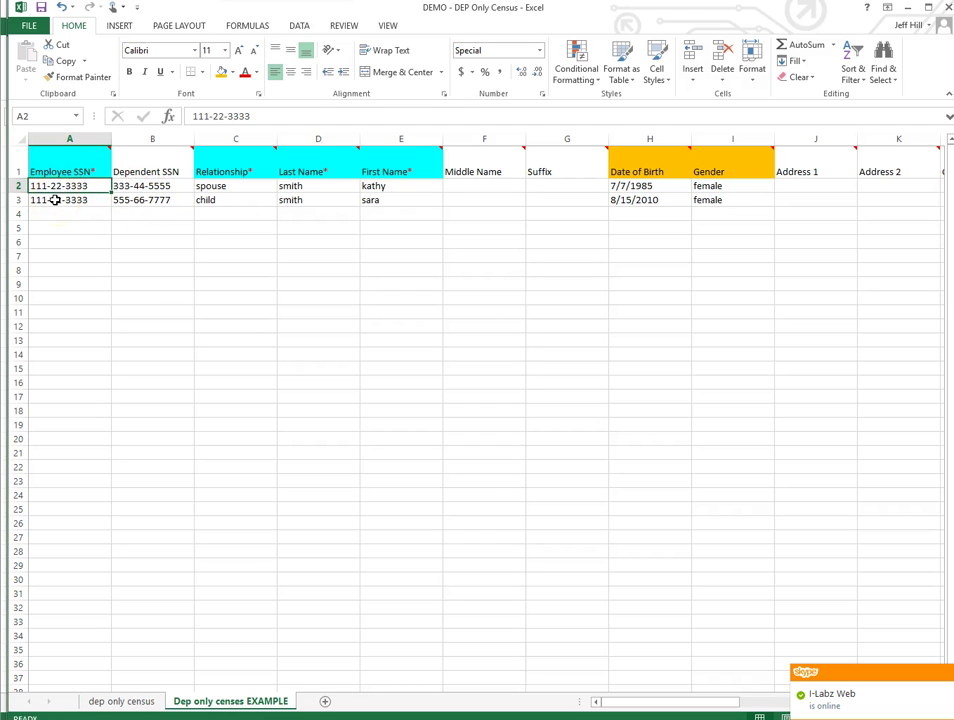
left_click(64, 189)
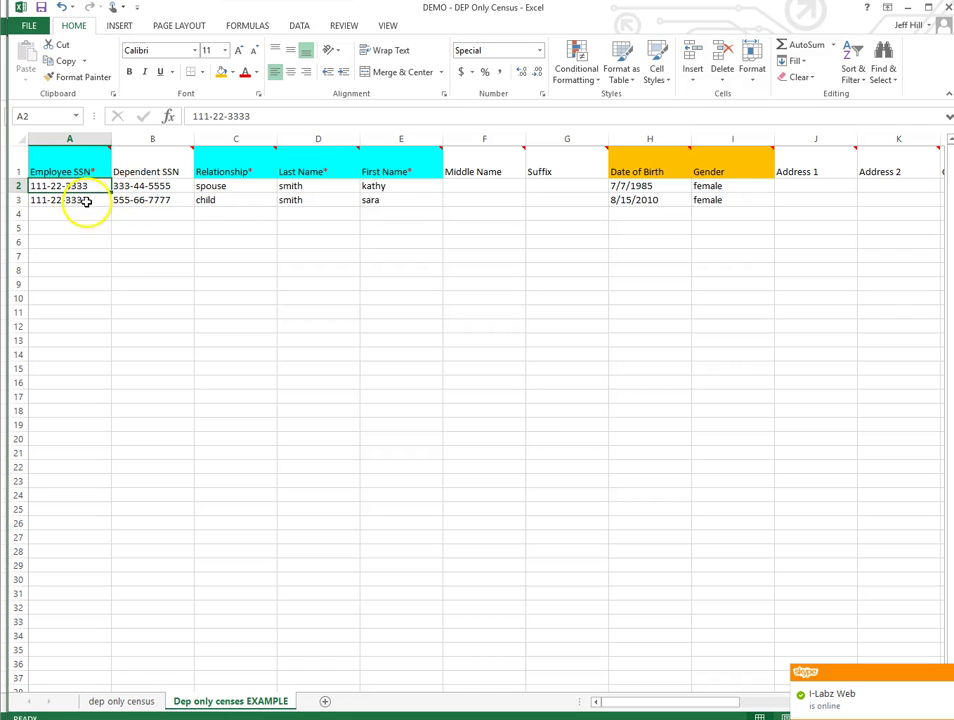
left_click(141, 188)
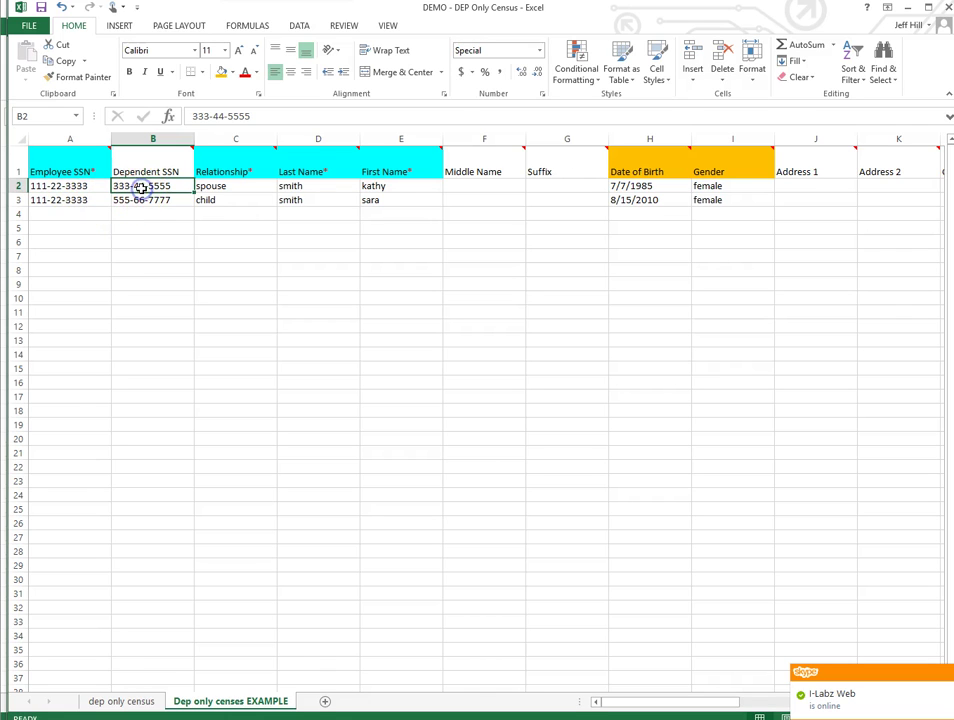
left_click(213, 188)
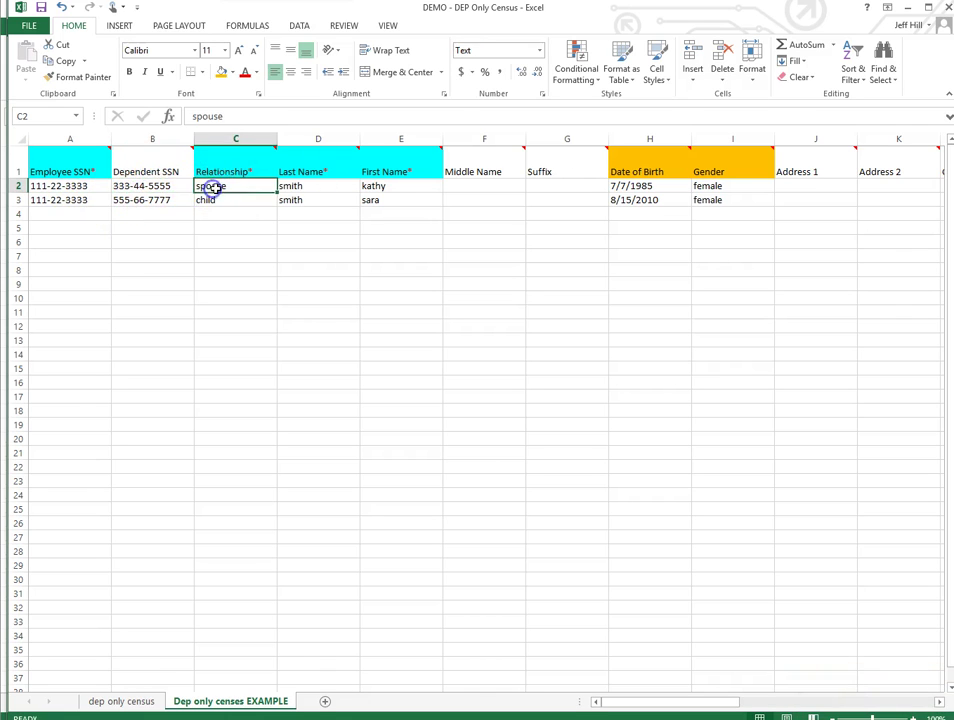
left_click(302, 186)
left_click(375, 187)
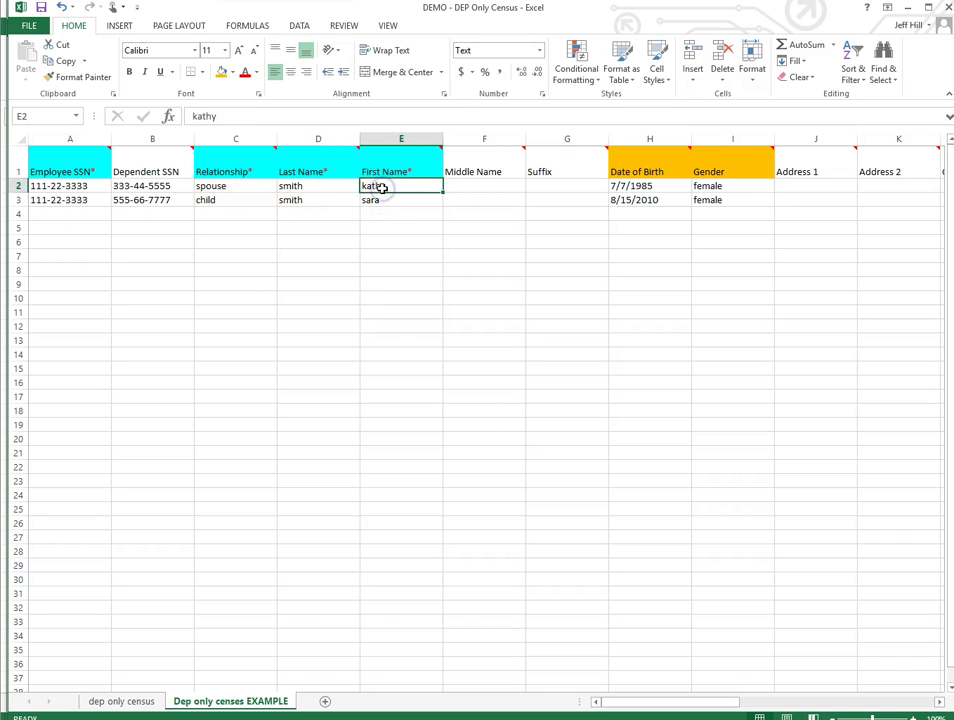
Inspect the Relationship to Gender headers, sample birth dates and genders, and empty Address 1 to College Student cells
left_click_drag(400, 165, 251, 153)
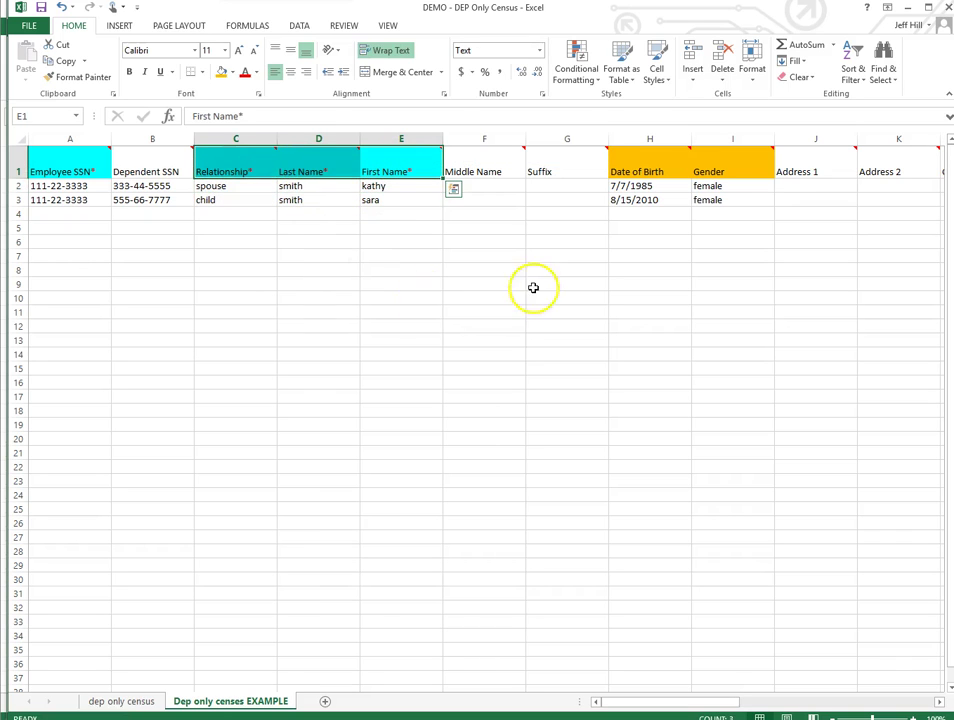
left_click_drag(630, 172, 720, 176)
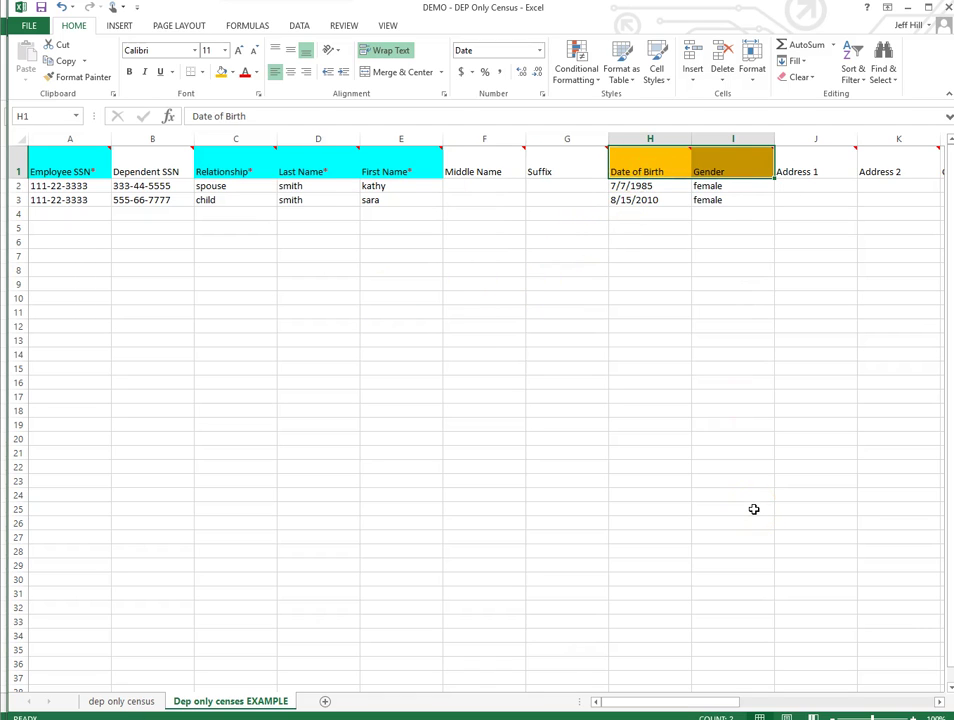
left_click(665, 379)
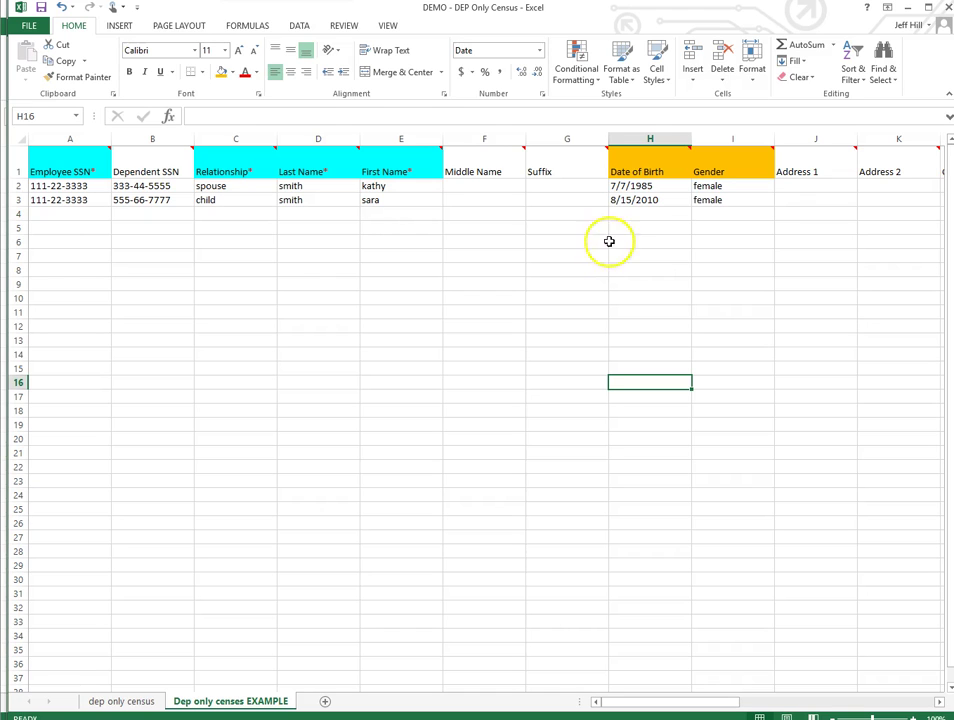
left_click_drag(632, 187, 719, 200)
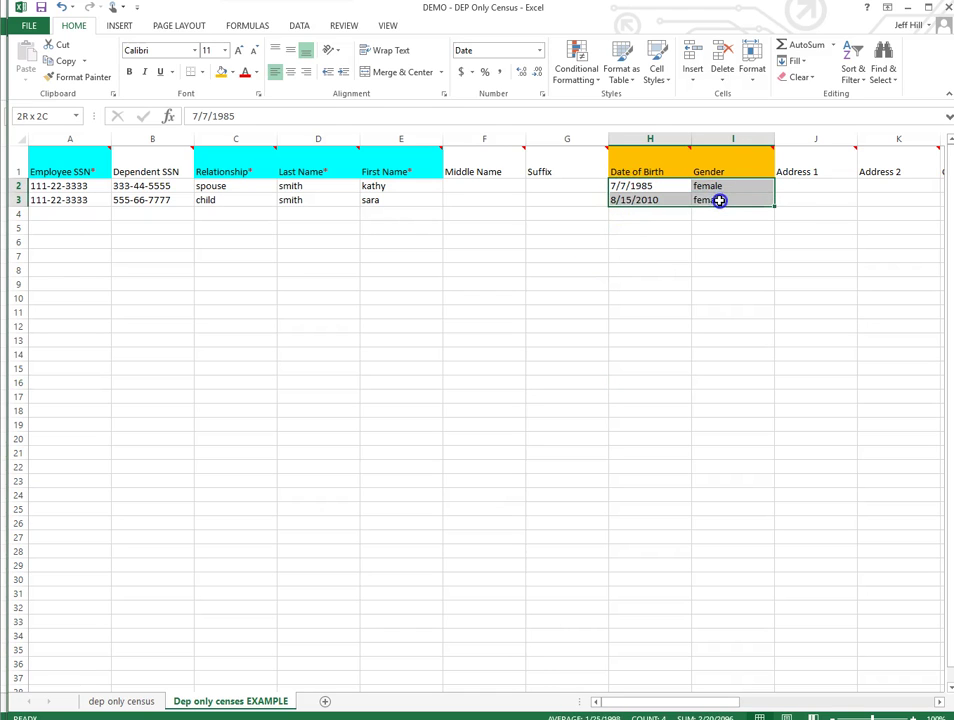
left_click(640, 327)
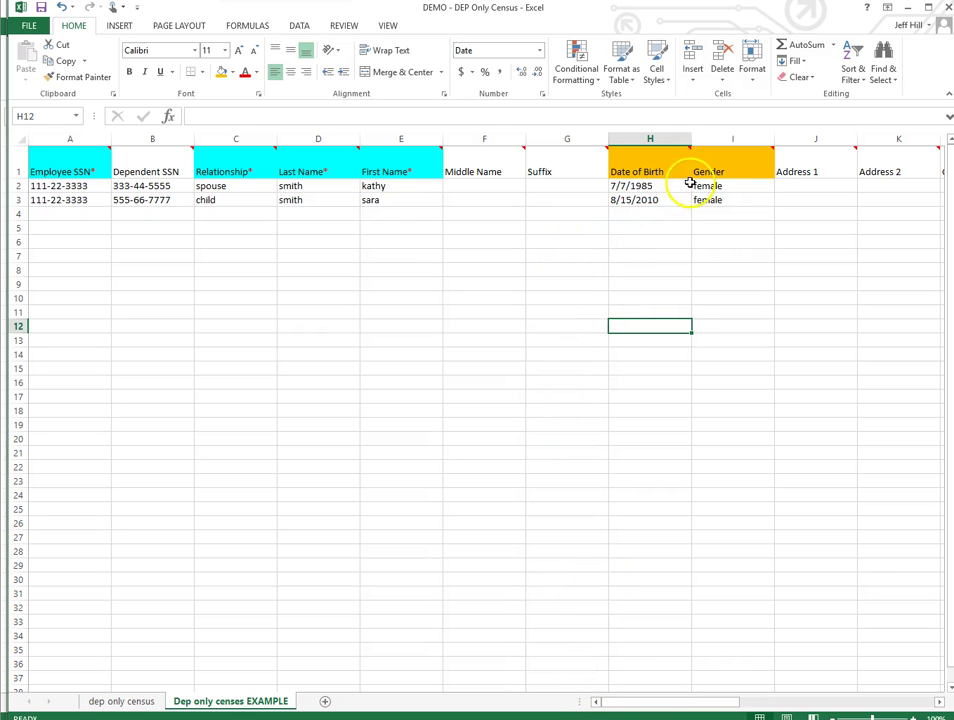
left_click_drag(662, 705, 758, 714)
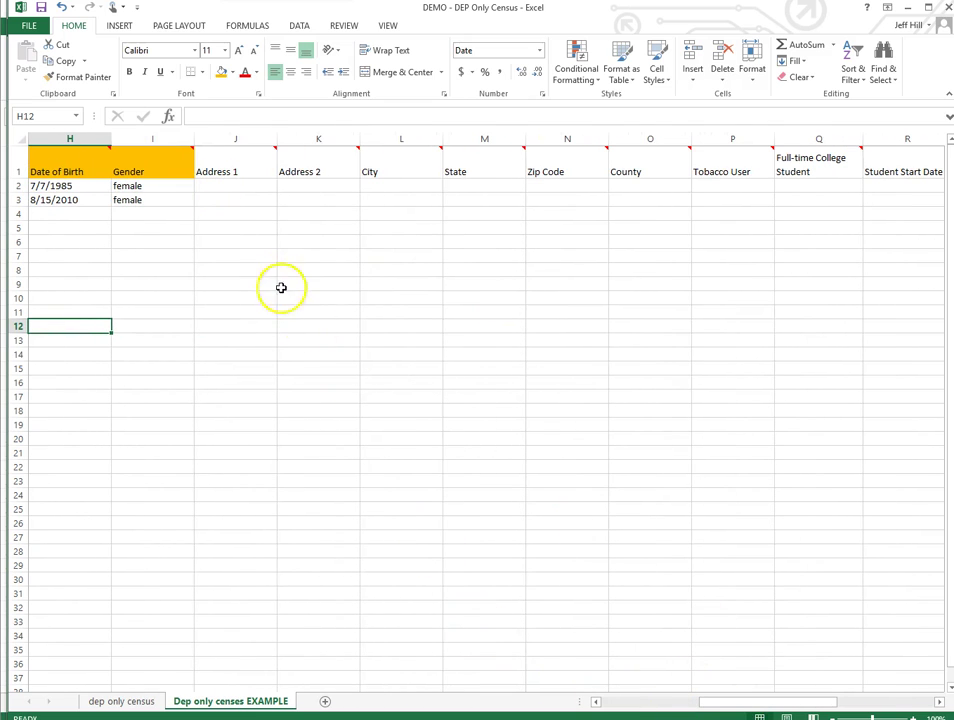
left_click_drag(230, 187, 330, 196)
left_click_drag(719, 704, 603, 700)
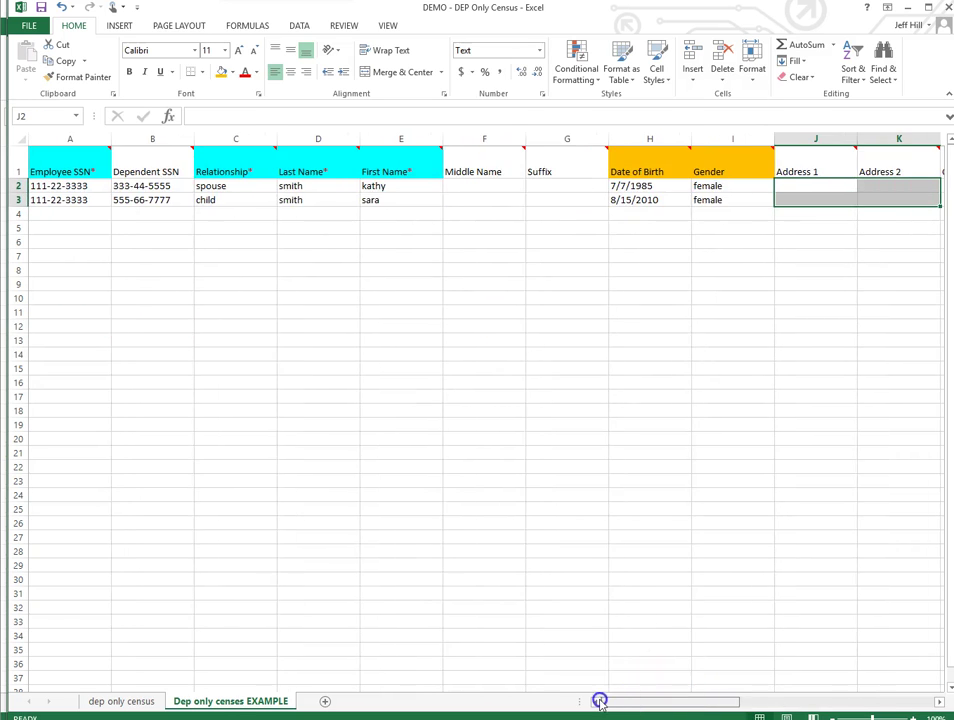
left_click(69, 187)
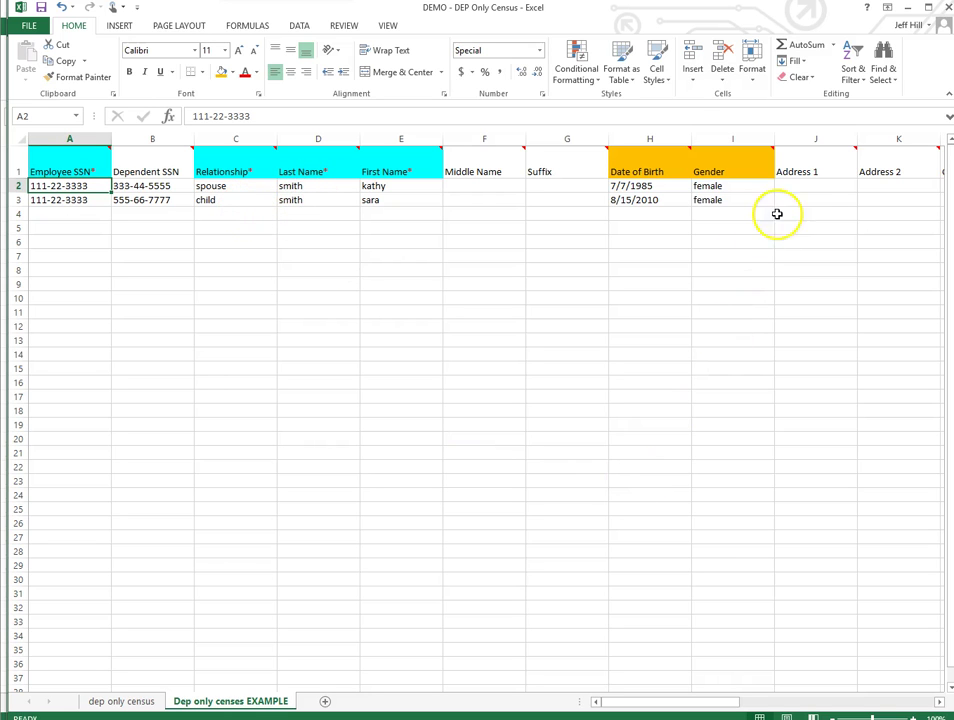
left_click_drag(805, 200, 923, 201)
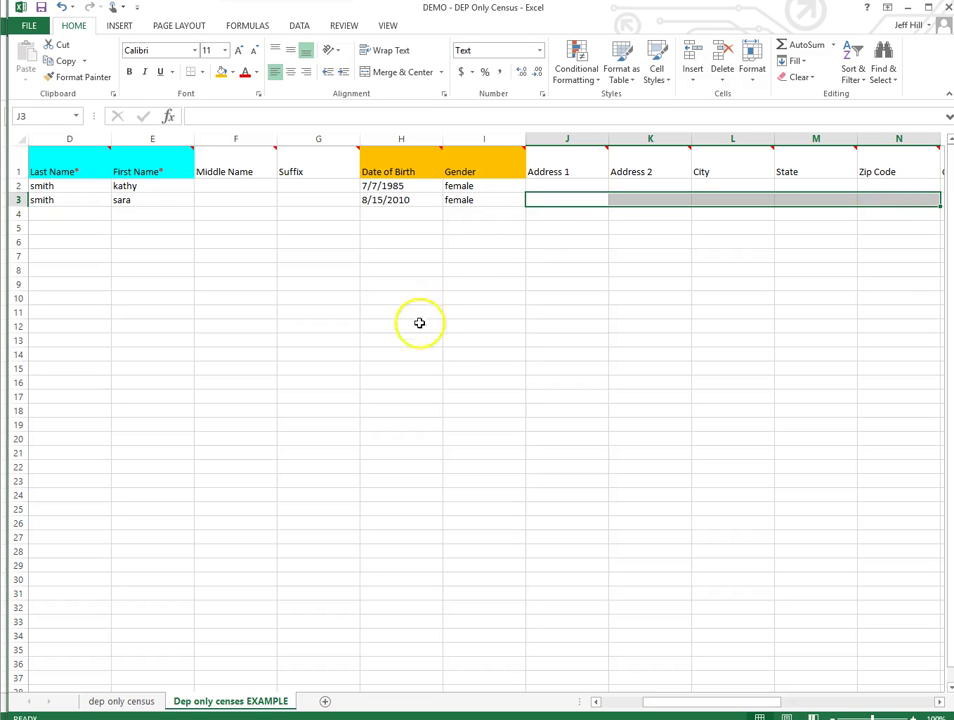
left_click(410, 354)
left_click_drag(660, 703, 605, 707)
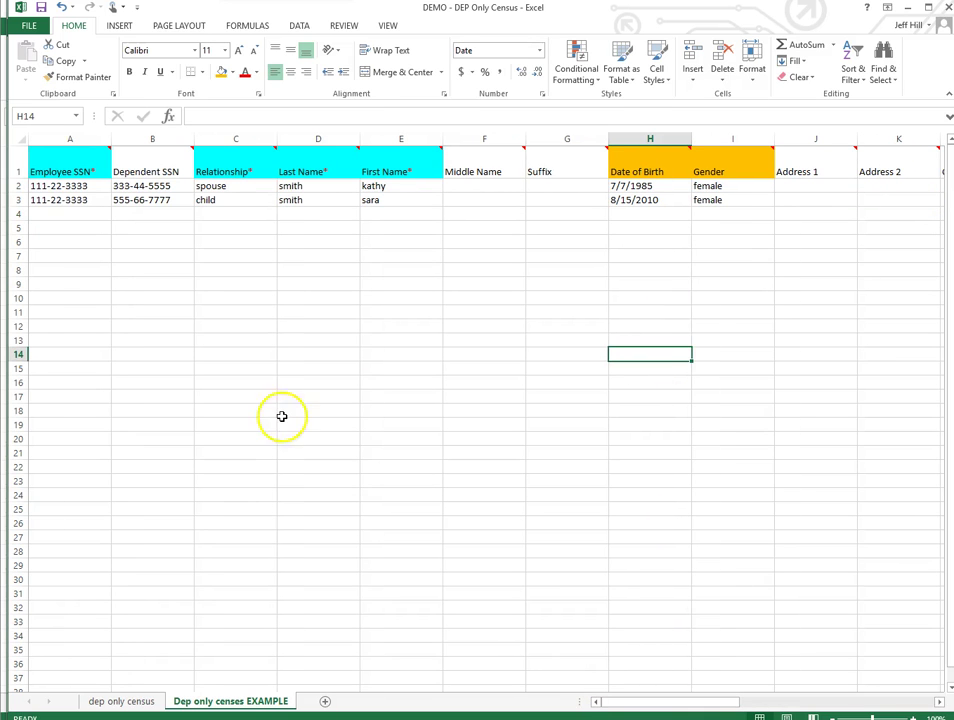
left_click(57, 187)
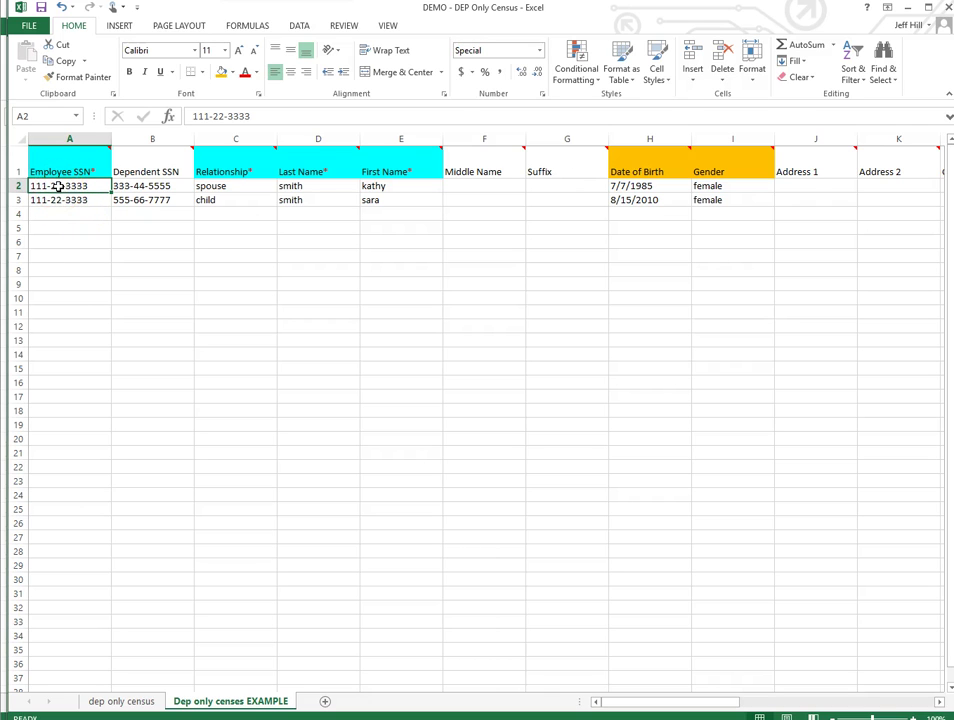
left_click_drag(136, 187, 796, 203)
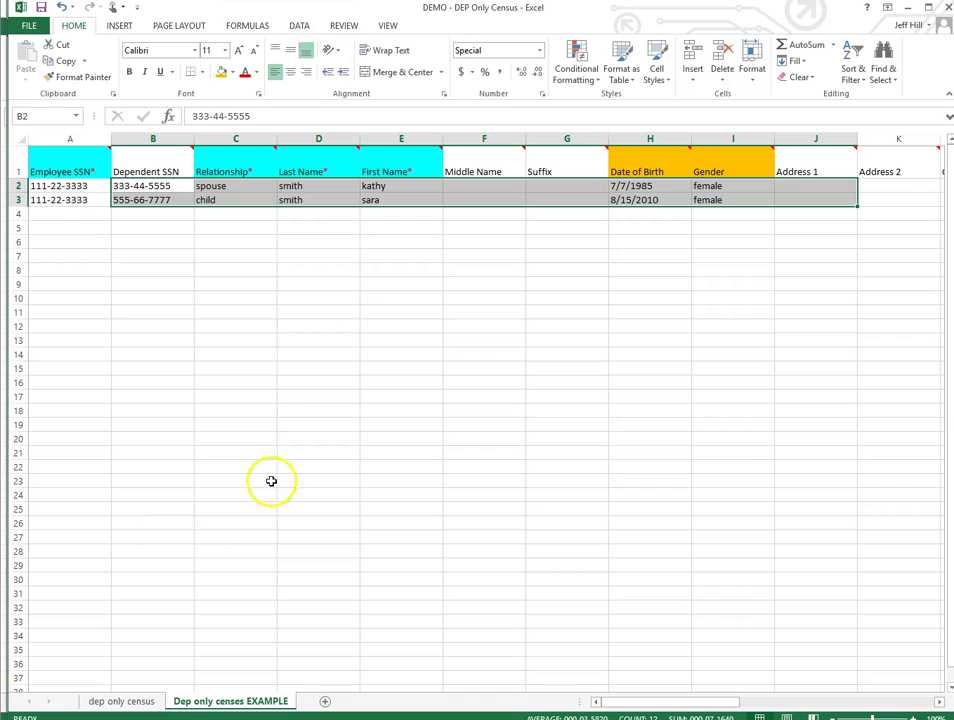
left_click(190, 311)
left_click(145, 187)
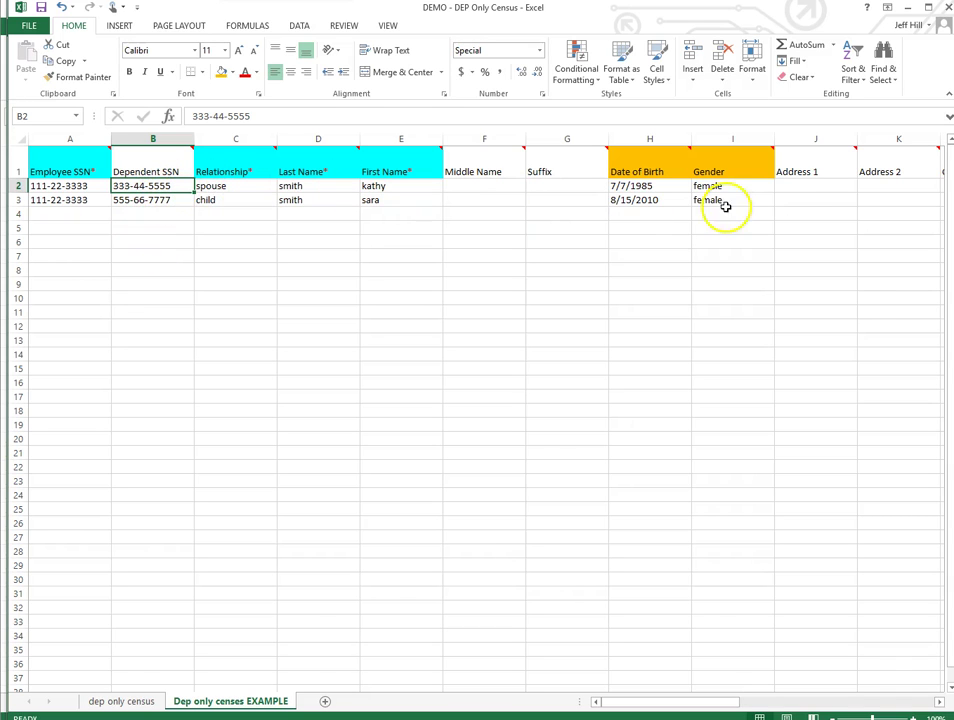
Apply an orange fill to the Dependent SSN header cell B1 and check its note
left_click(228, 385)
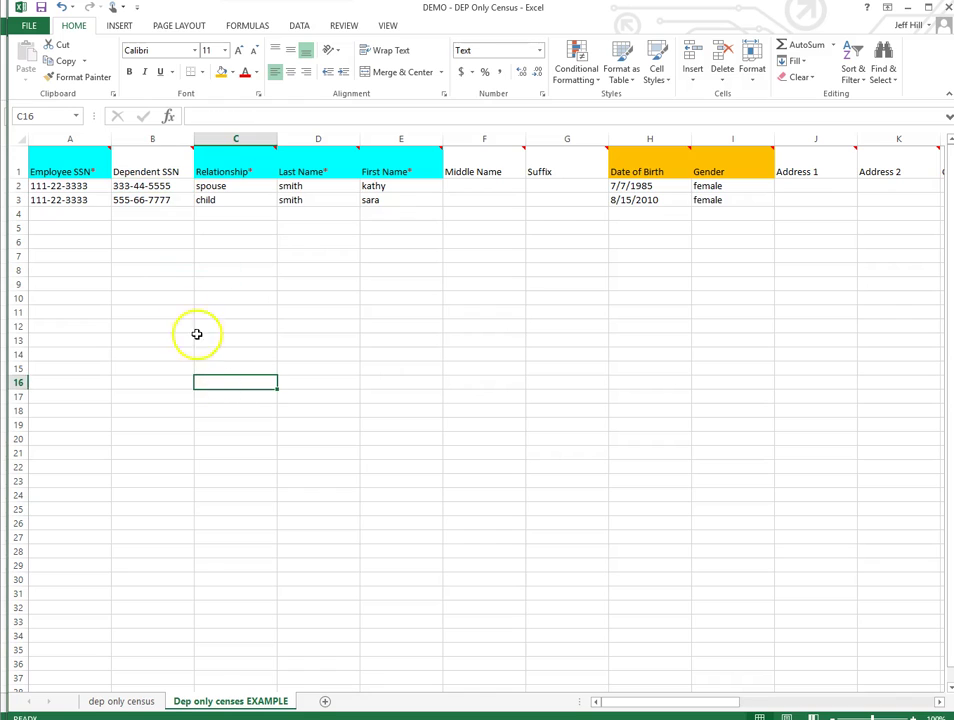
left_click(145, 172)
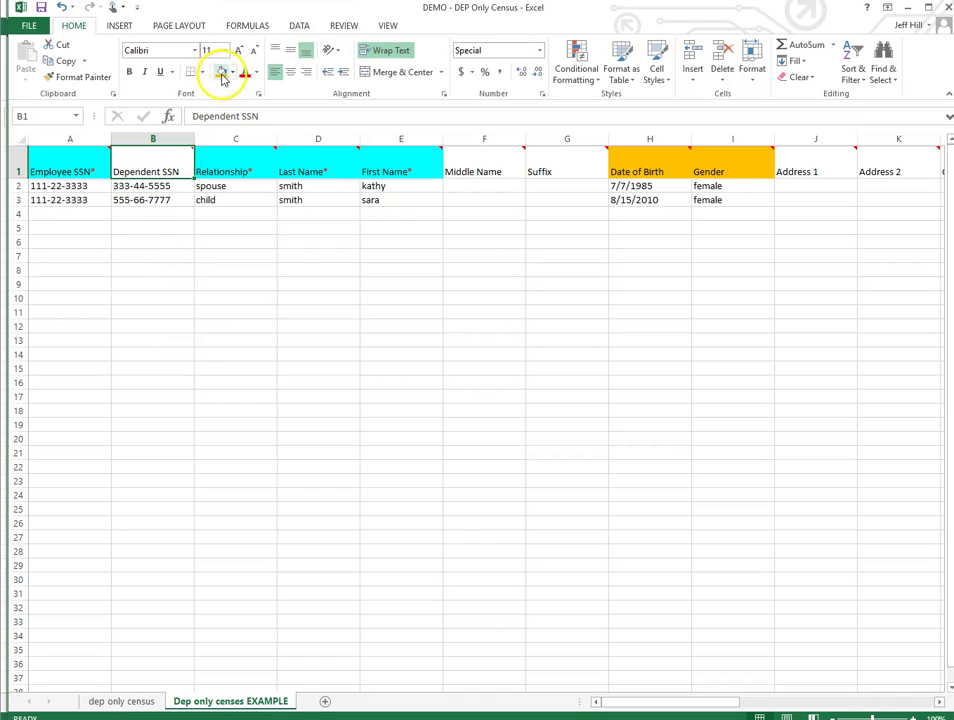
left_click(221, 72)
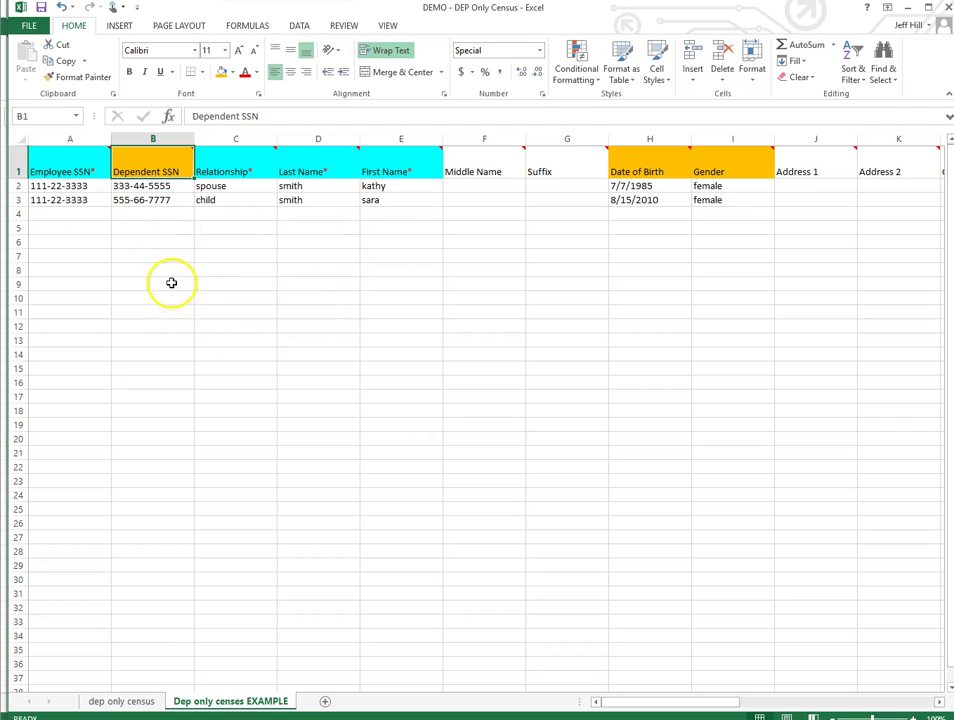
left_click(372, 352)
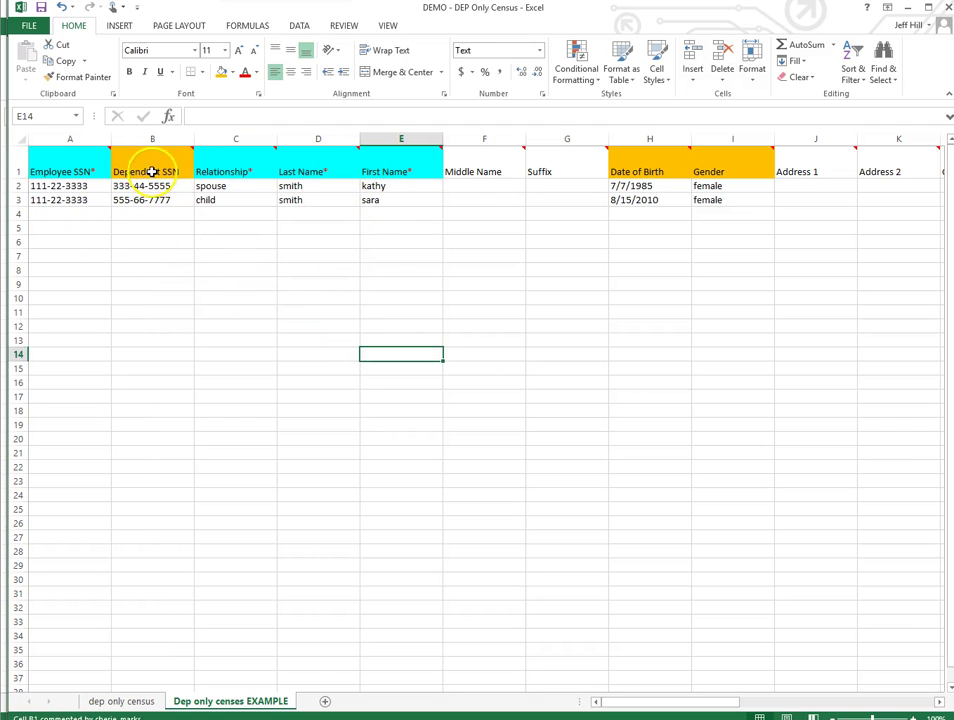
mouse_move(150, 172)
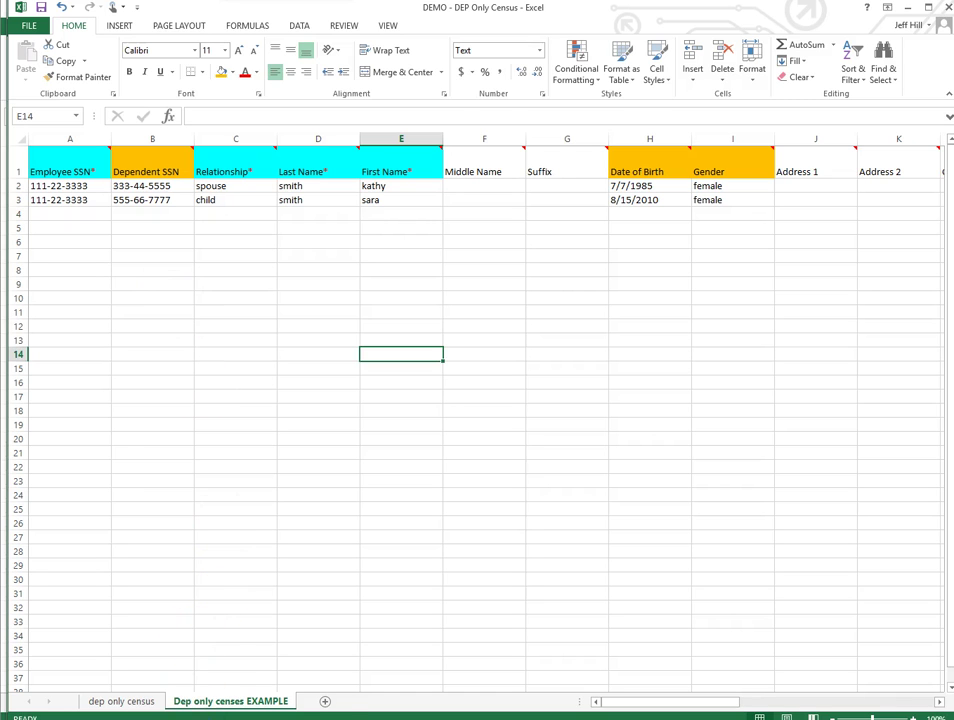
Switch to the DEMO - EE and DEP Census workbook and open its 'EE and Dep census EXAMPLE' sheet
left_click(264, 689)
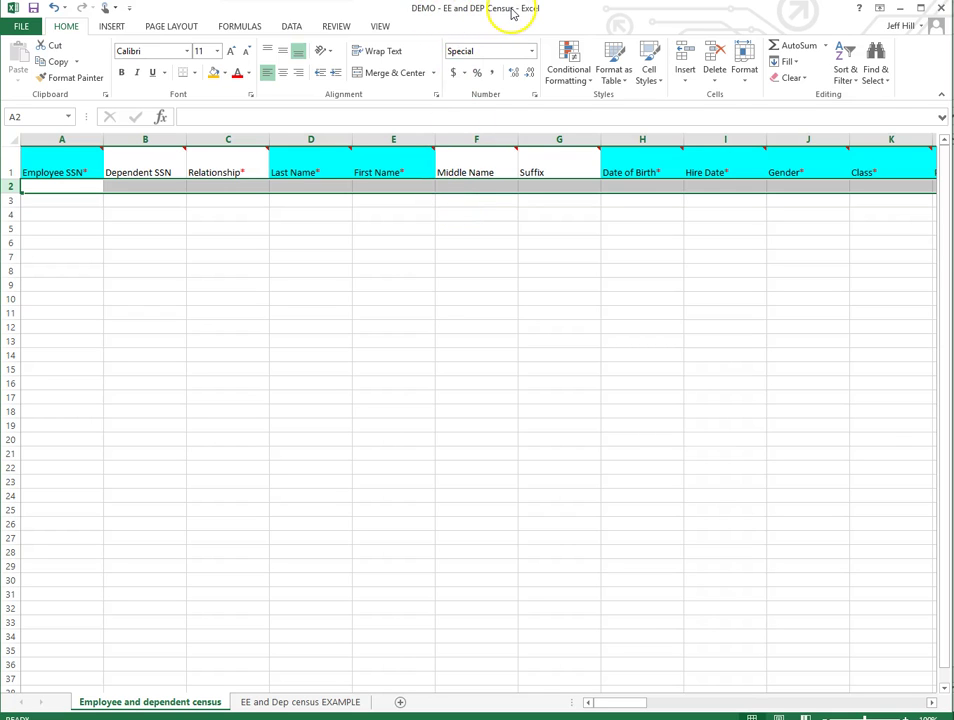
left_click(386, 312)
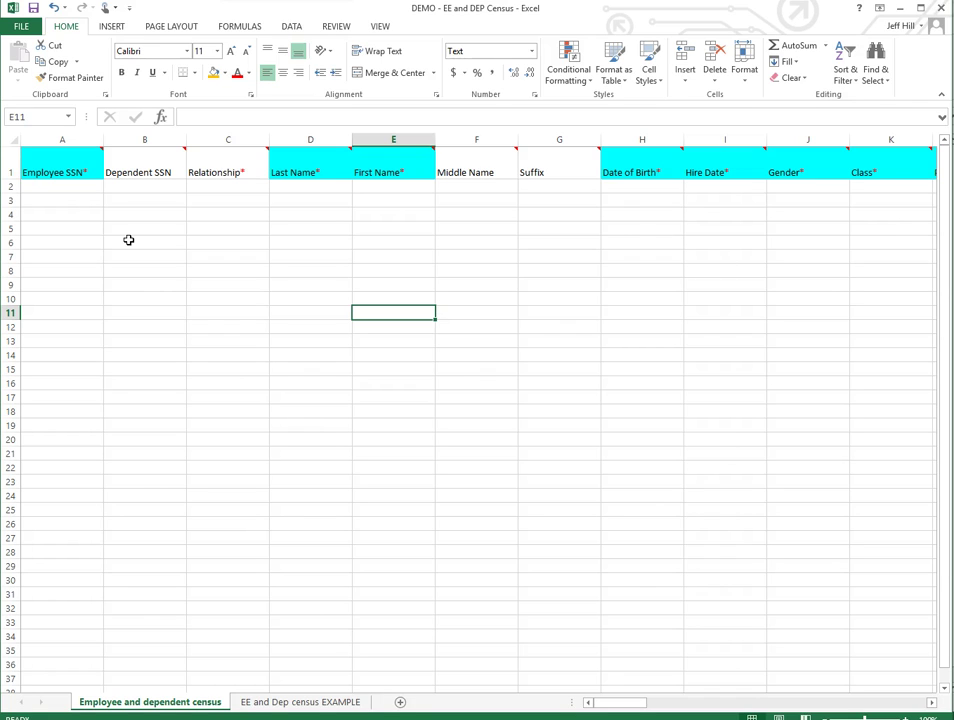
left_click(283, 704)
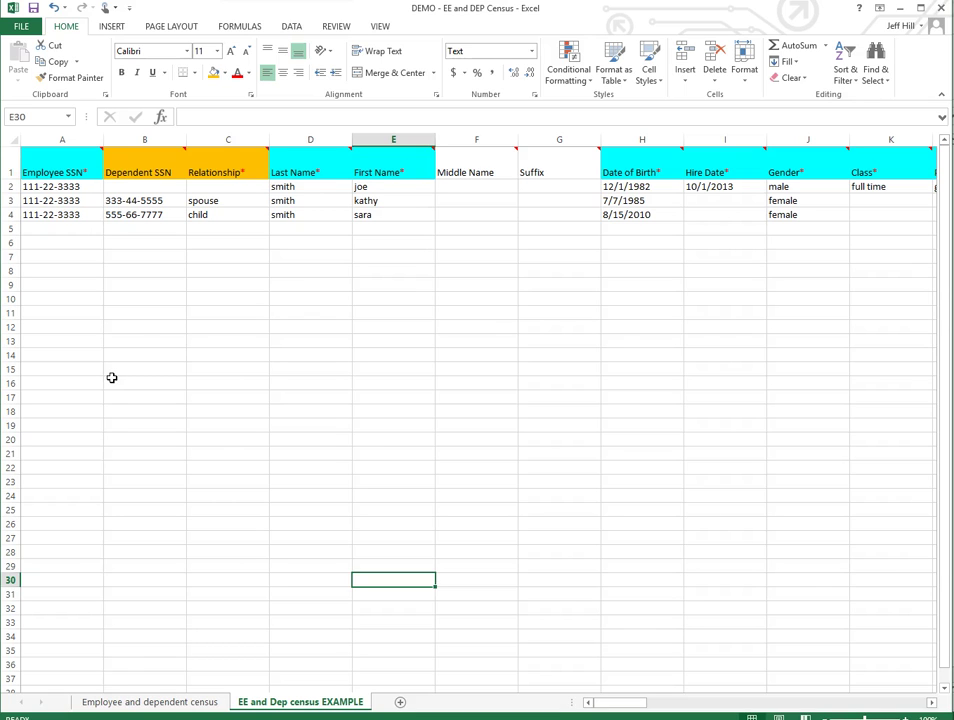
left_click(61, 189)
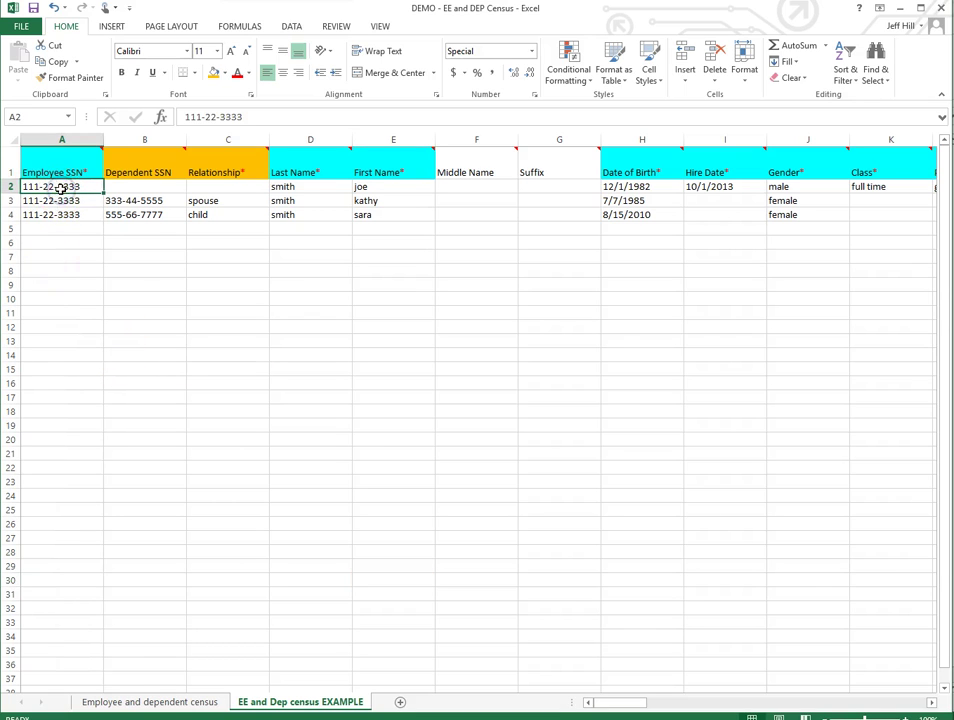
left_click_drag(80, 187, 890, 190)
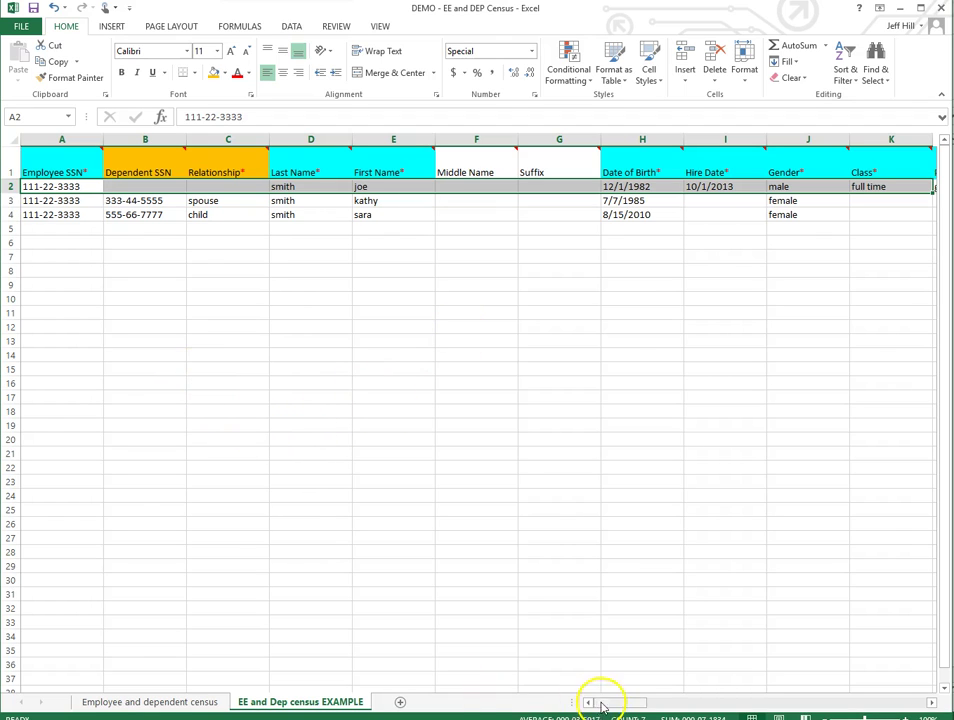
mouse_move(603, 704)
left_mouse_down()
mouse_move(639, 700)
mouse_move(588, 700)
left_mouse_up()
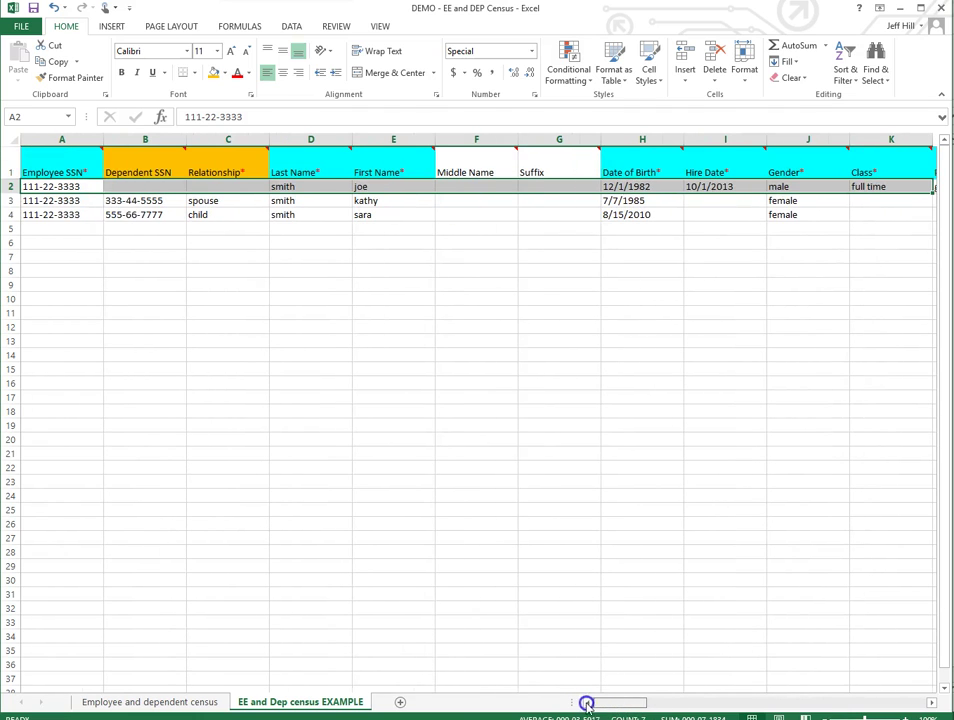
left_click_drag(132, 203, 792, 216)
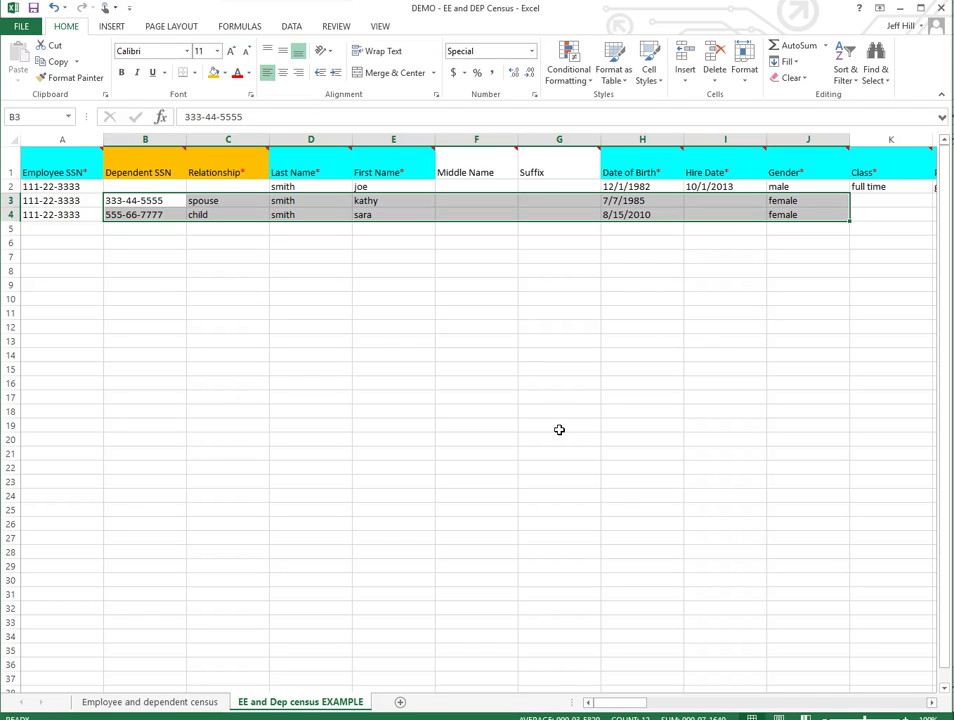
left_click(267, 466)
left_click_drag(138, 191, 212, 190)
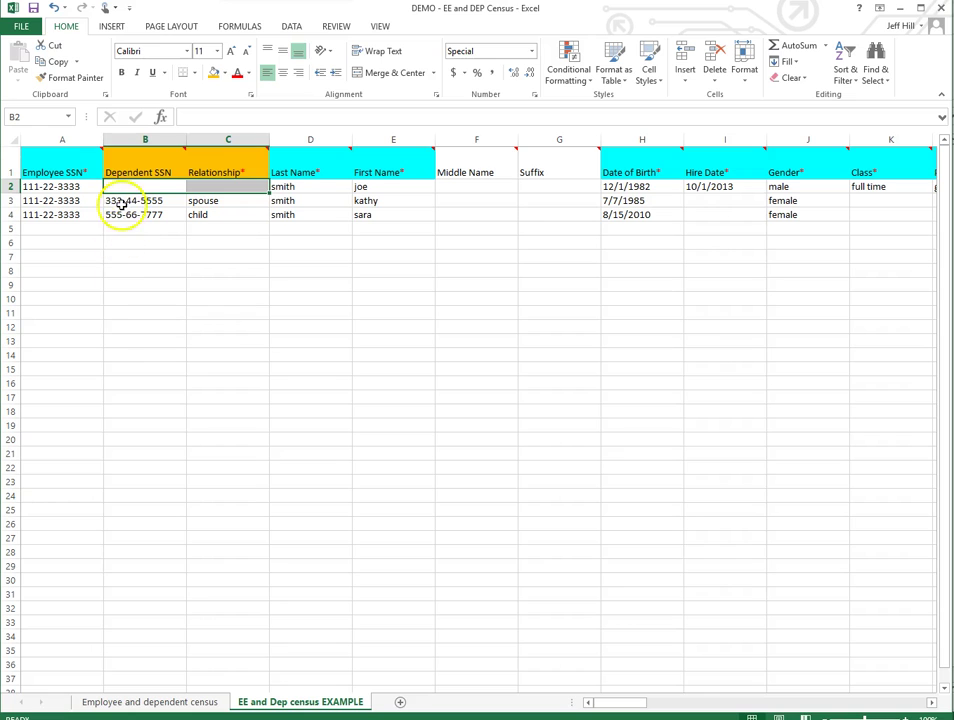
left_click_drag(280, 188, 724, 196)
left_click(559, 298)
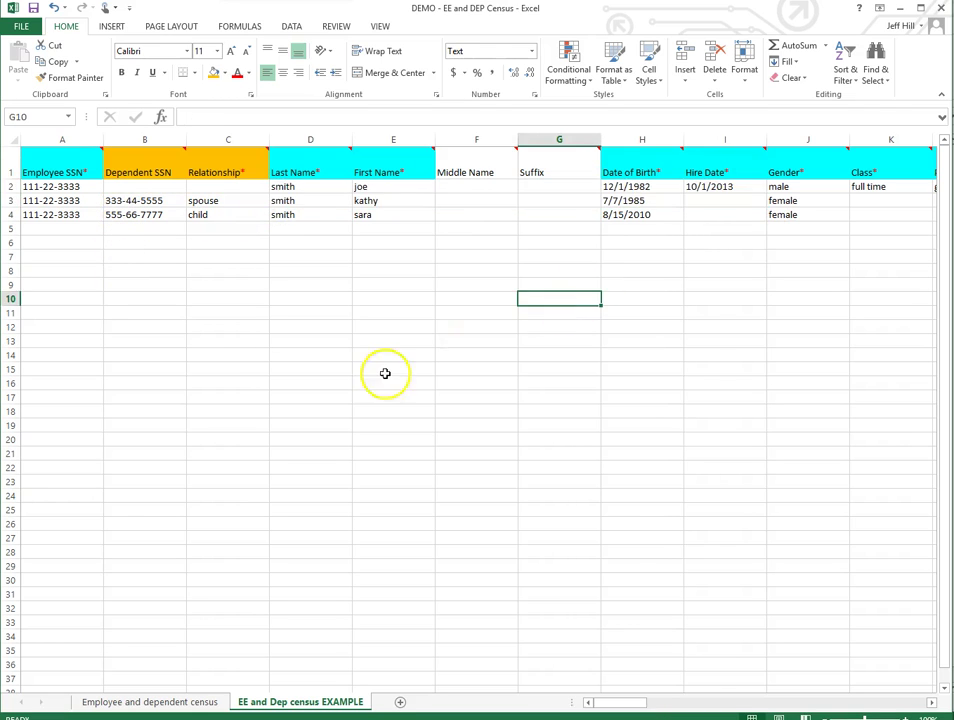
left_click(52, 188)
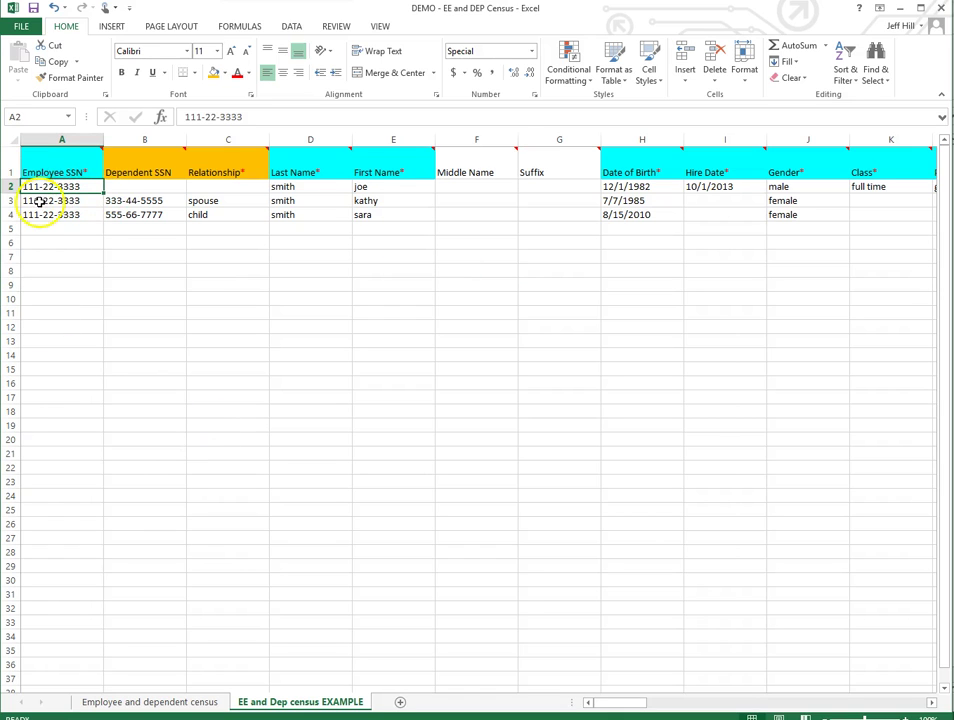
left_click(84, 268)
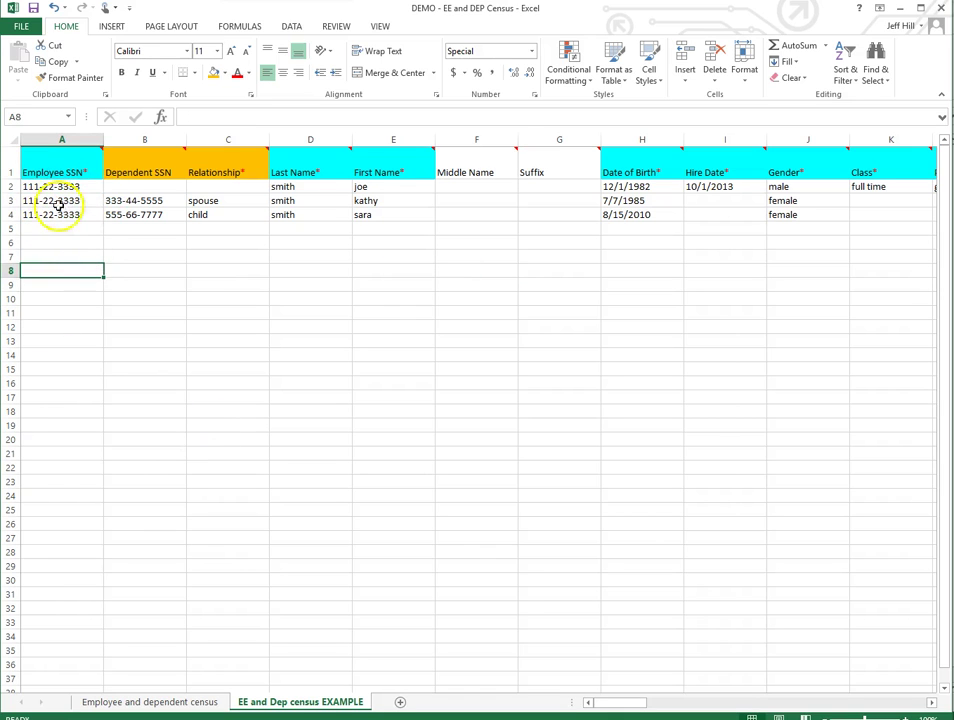
left_click_drag(47, 189, 140, 212)
left_click(143, 321)
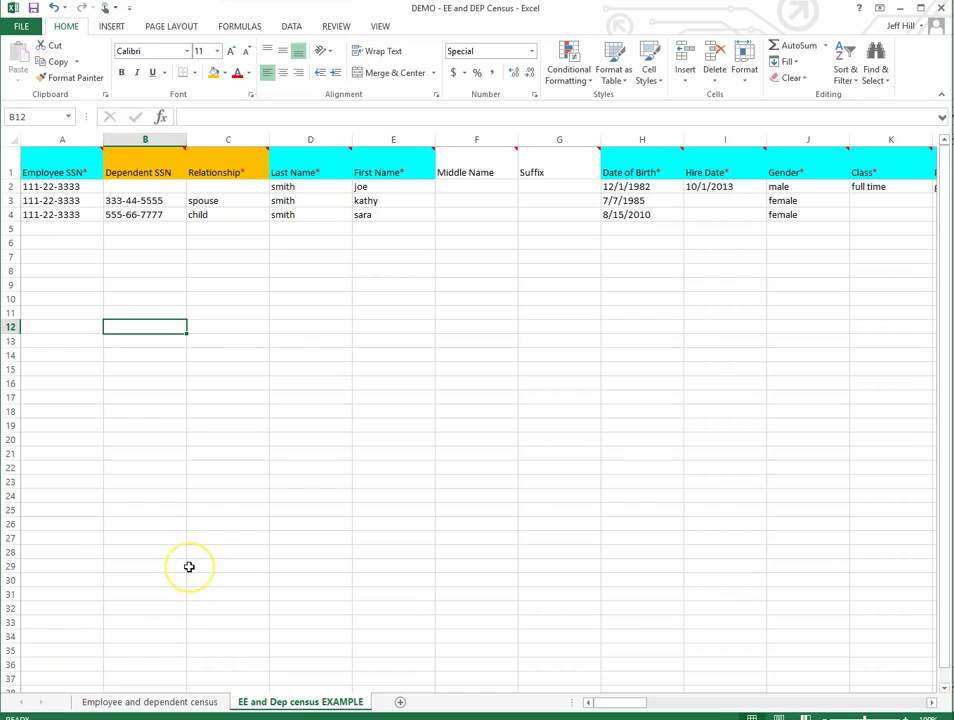
left_click(53, 187)
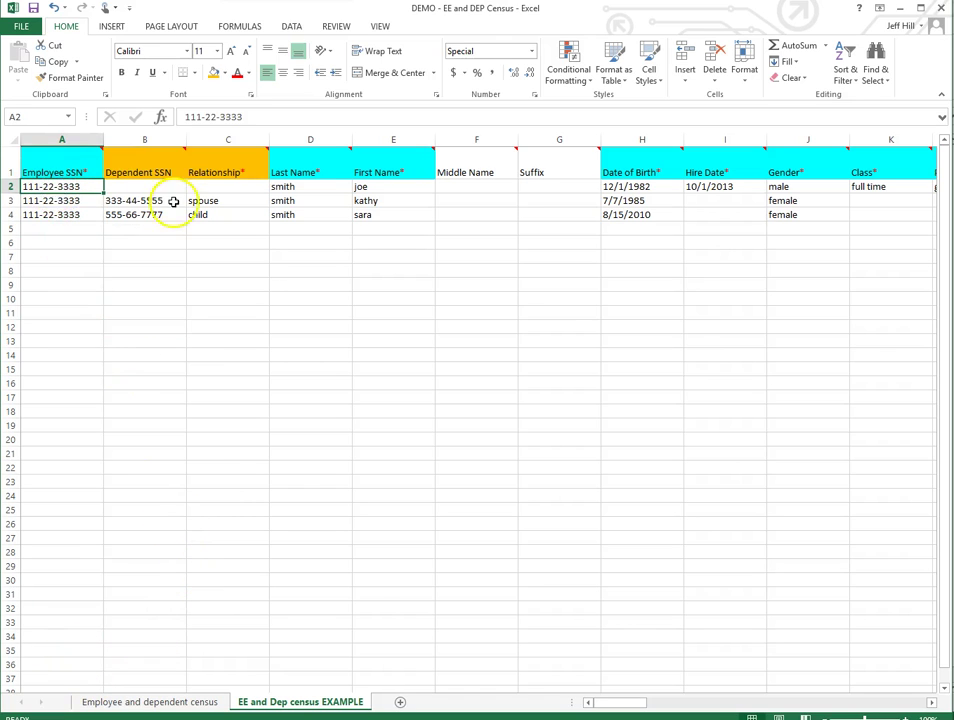
left_click(57, 229)
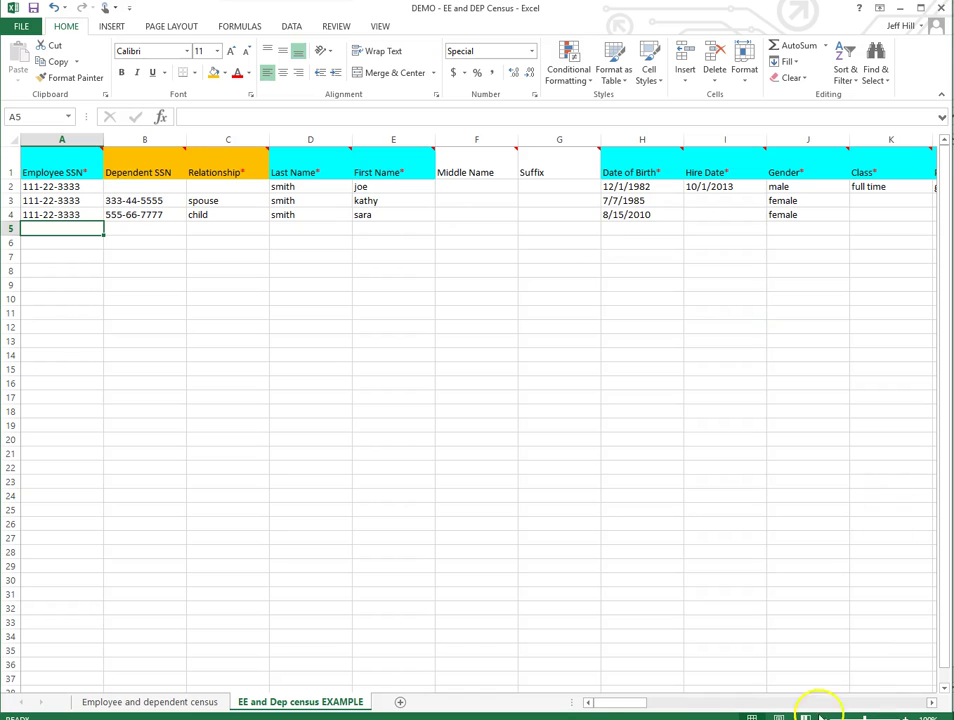
left_click_drag(630, 703, 680, 705)
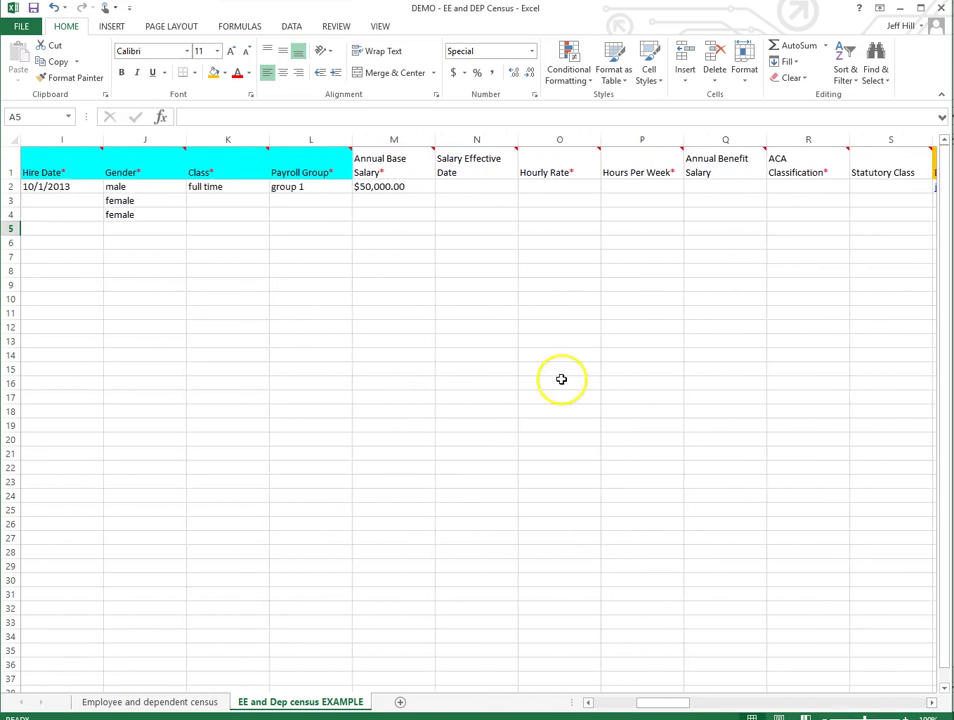
left_click_drag(211, 201, 302, 213)
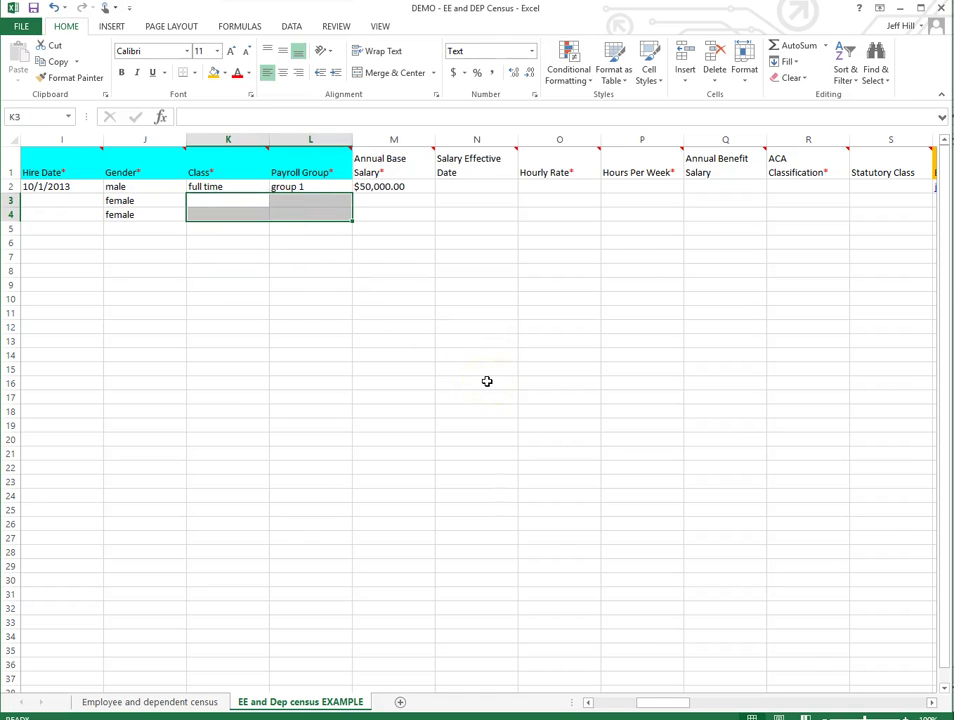
left_click_drag(667, 703, 621, 705)
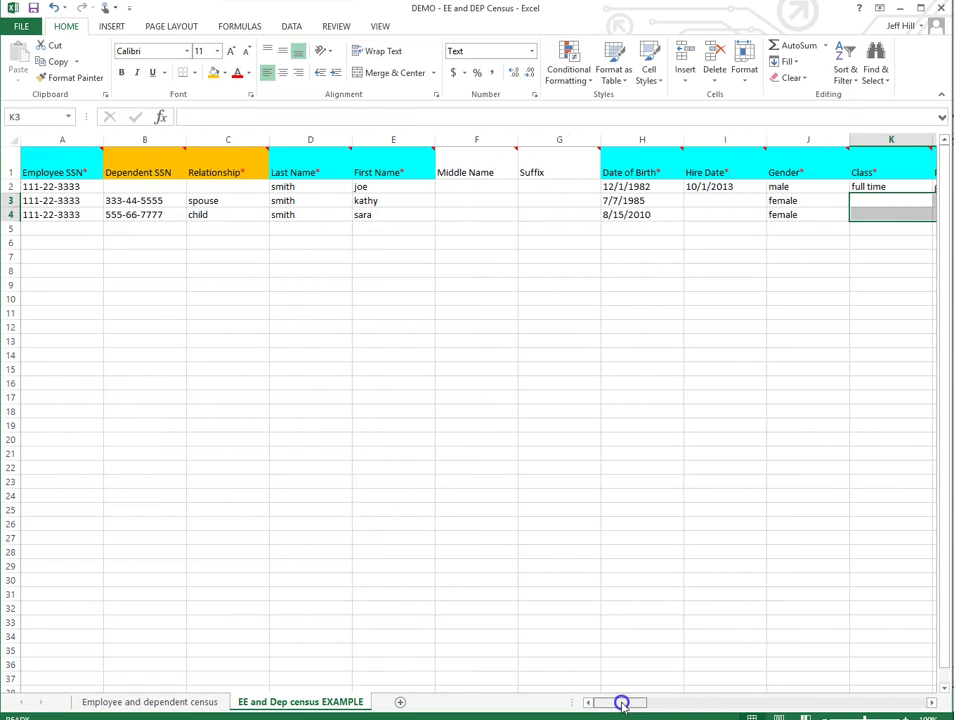